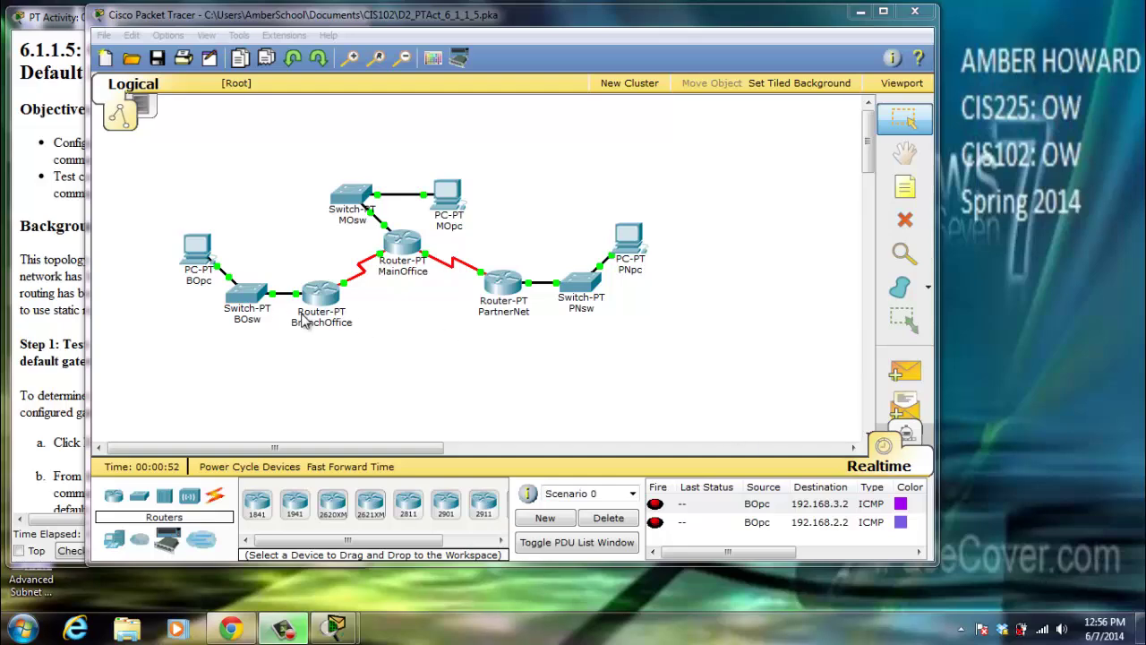
- Ping the gateway 192.168.1.1 from BOpc's Command Prompt
left_click(197, 255)
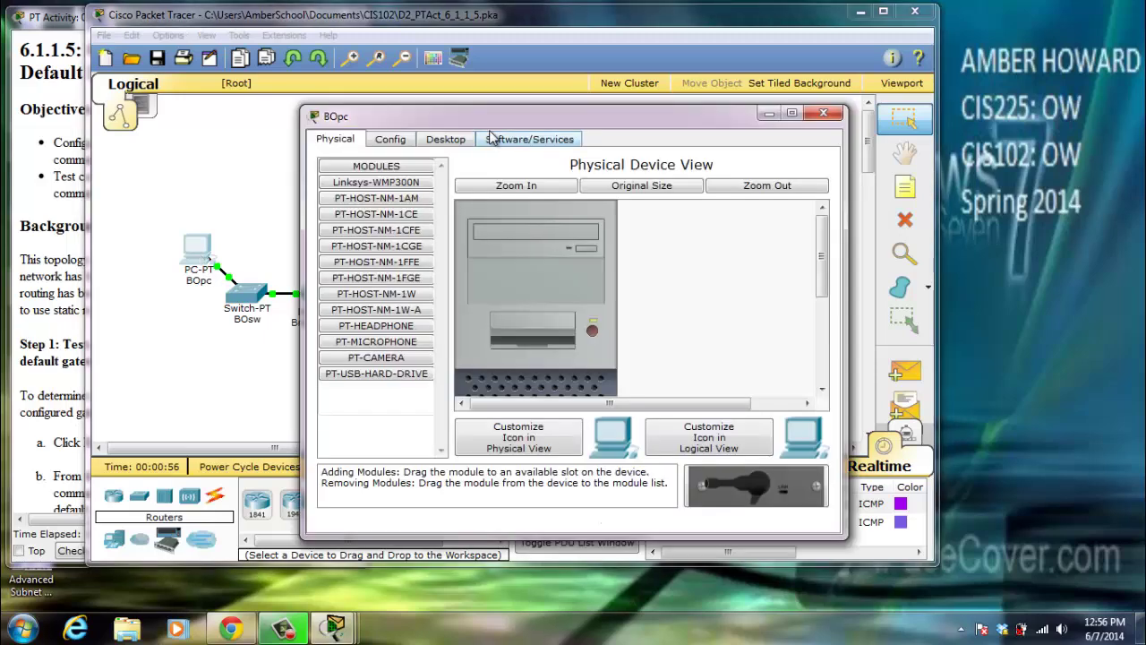
left_click(445, 141)
left_click(676, 206)
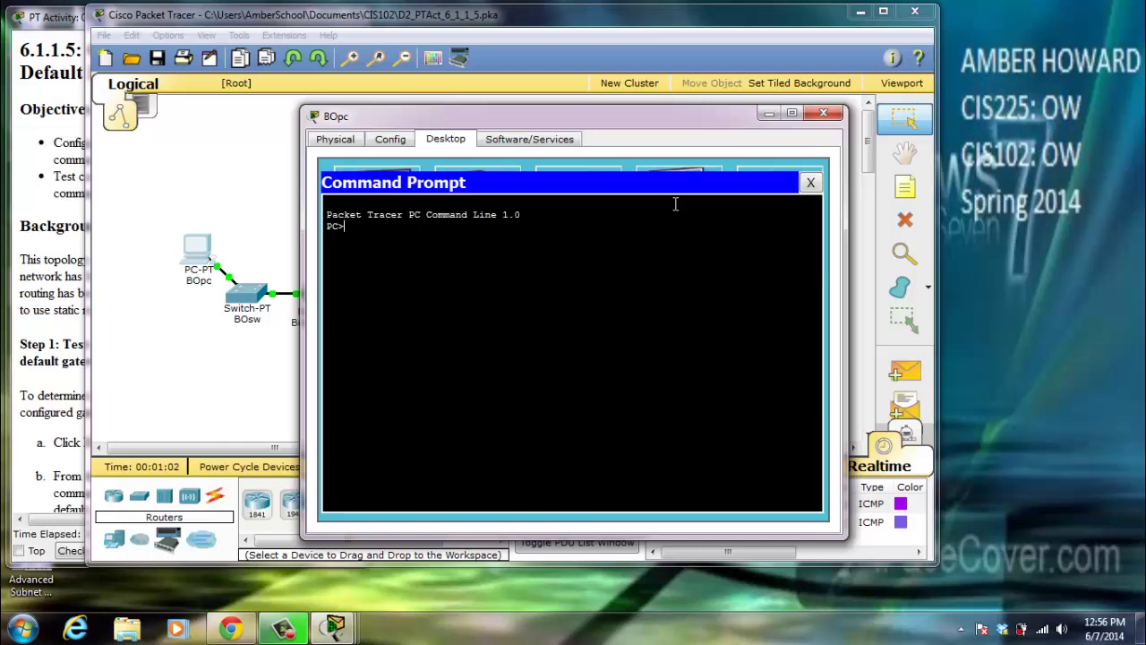
type("ping 192.168.1.1")
key("Return")
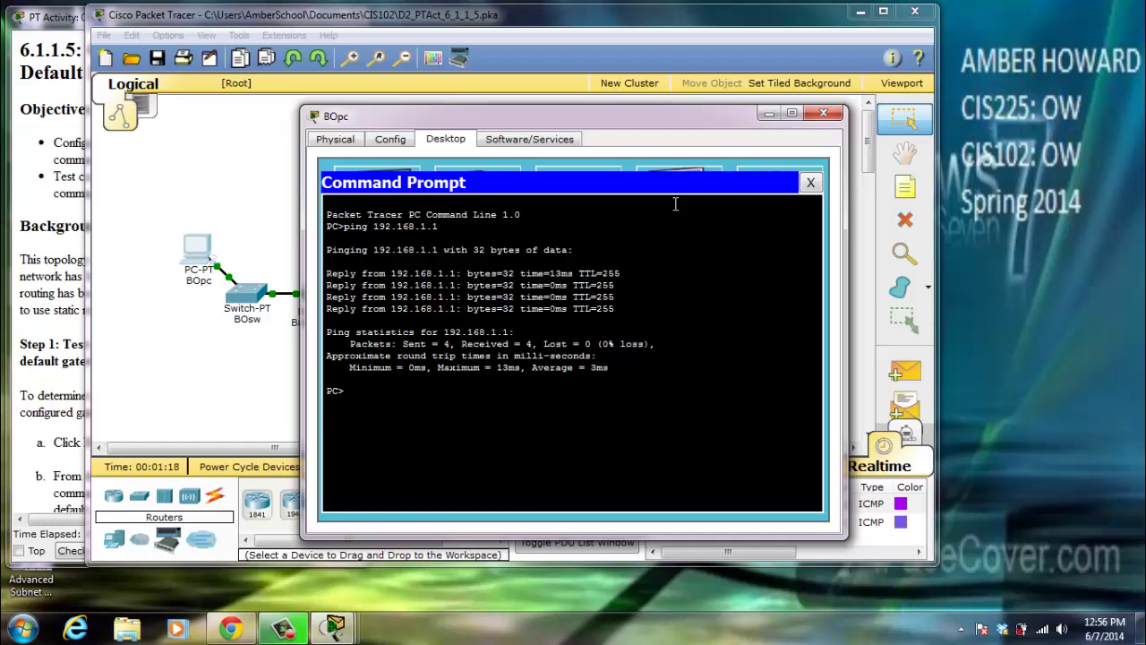
- Run ipconfig to show BOpc's IP 192.168.1.2, mask 255.255.255.0, gateway 192.168.1.1
type("ipconfig")
key("Return")
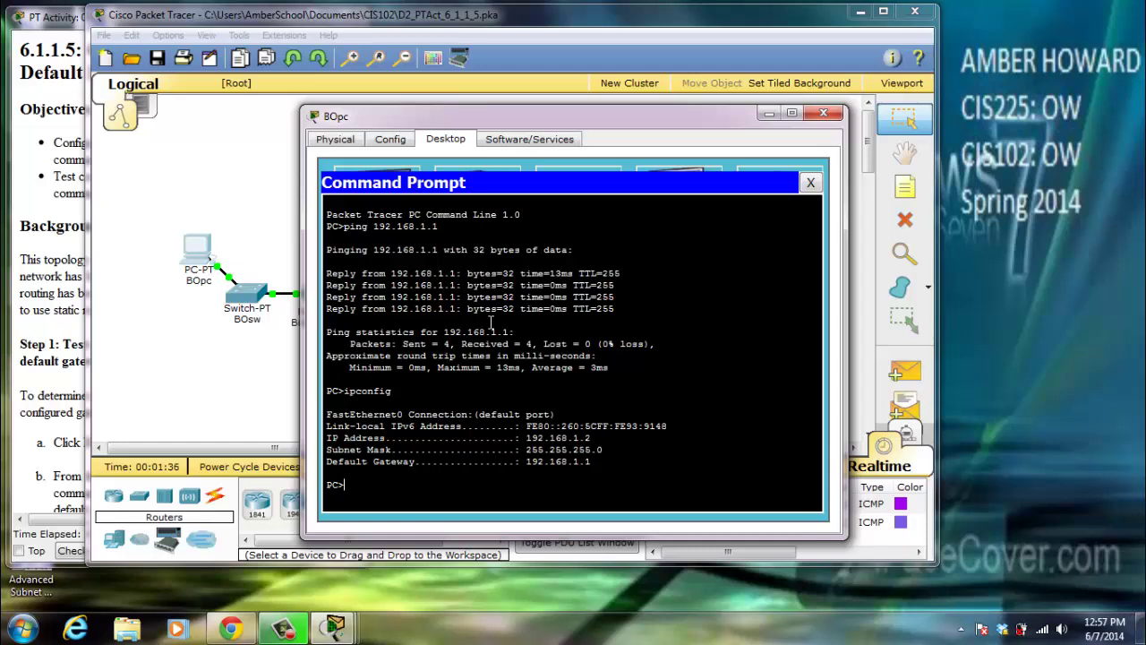
- Ping 192.168.2.1 from BOpc, which is unreachable, and close the Command Prompt
type("ping 192.168.2.1")
key("Return")
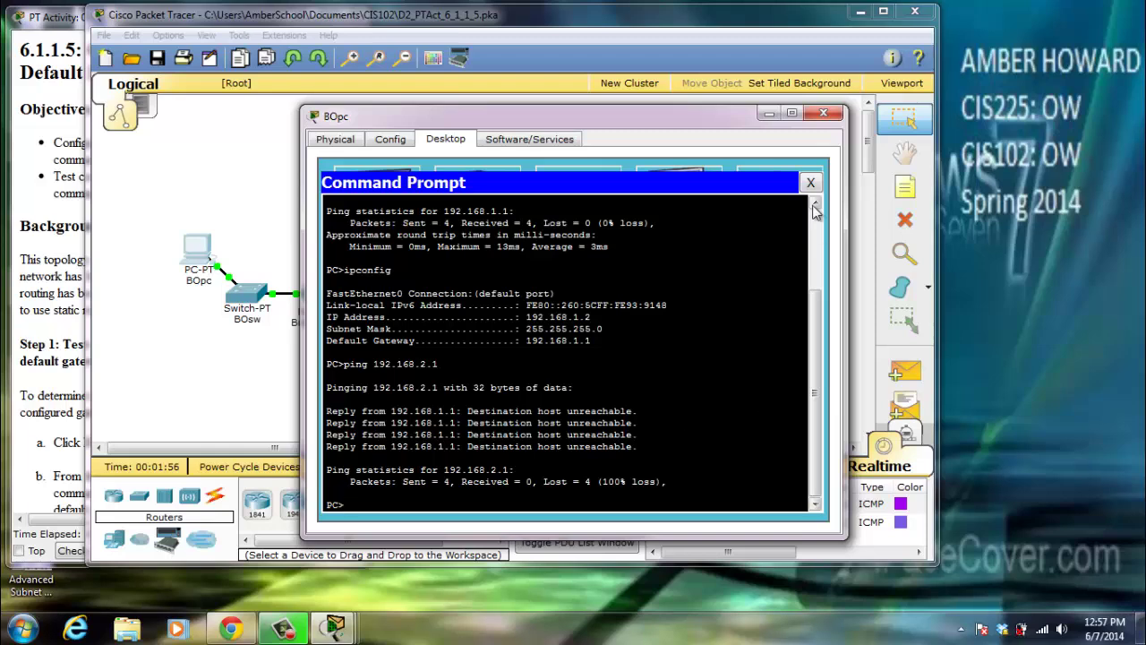
left_click(810, 182)
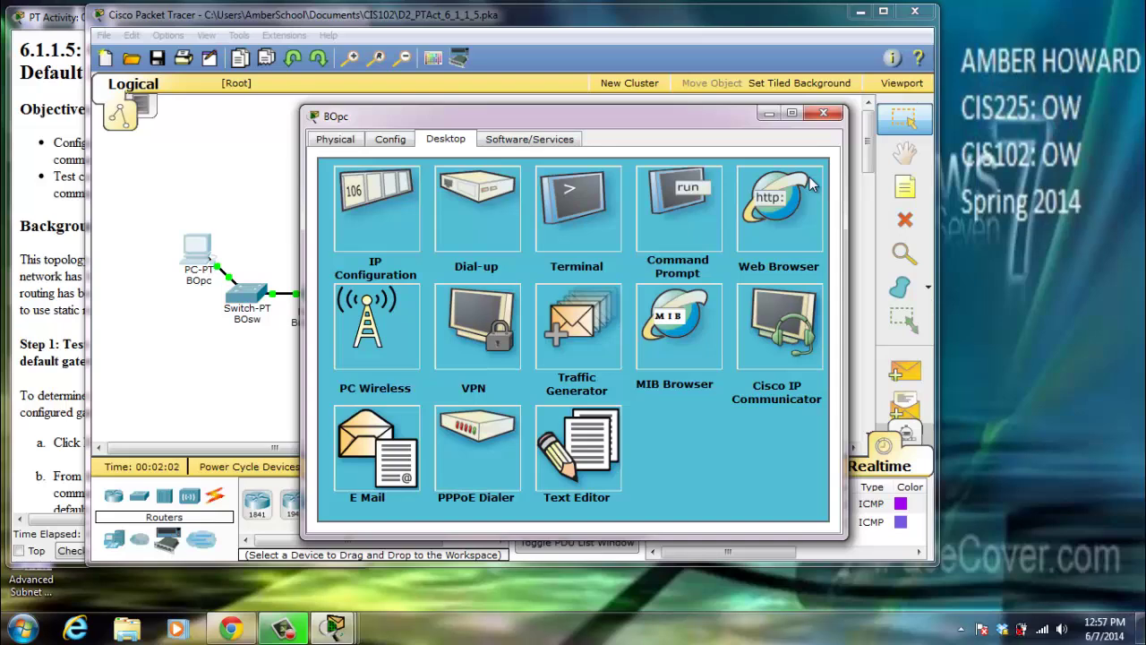
- Close BOpc and run ipconfig on PNpc, showing 192.168.3.2 with gateway 192.168.3.1
left_click(815, 113)
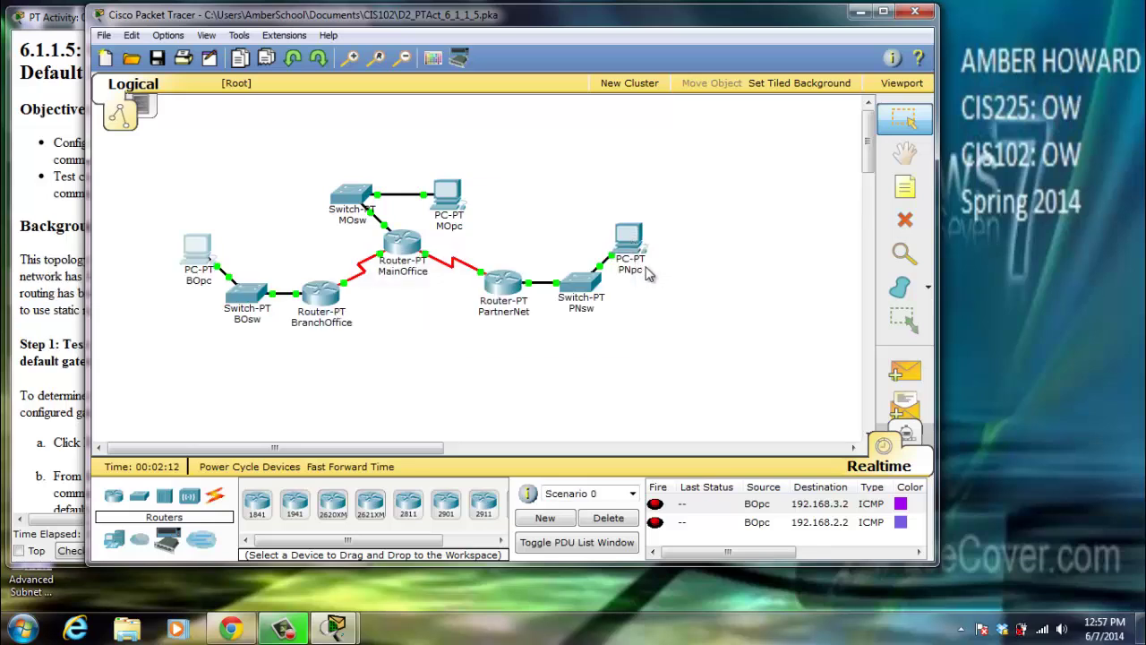
mouse_move(649, 275)
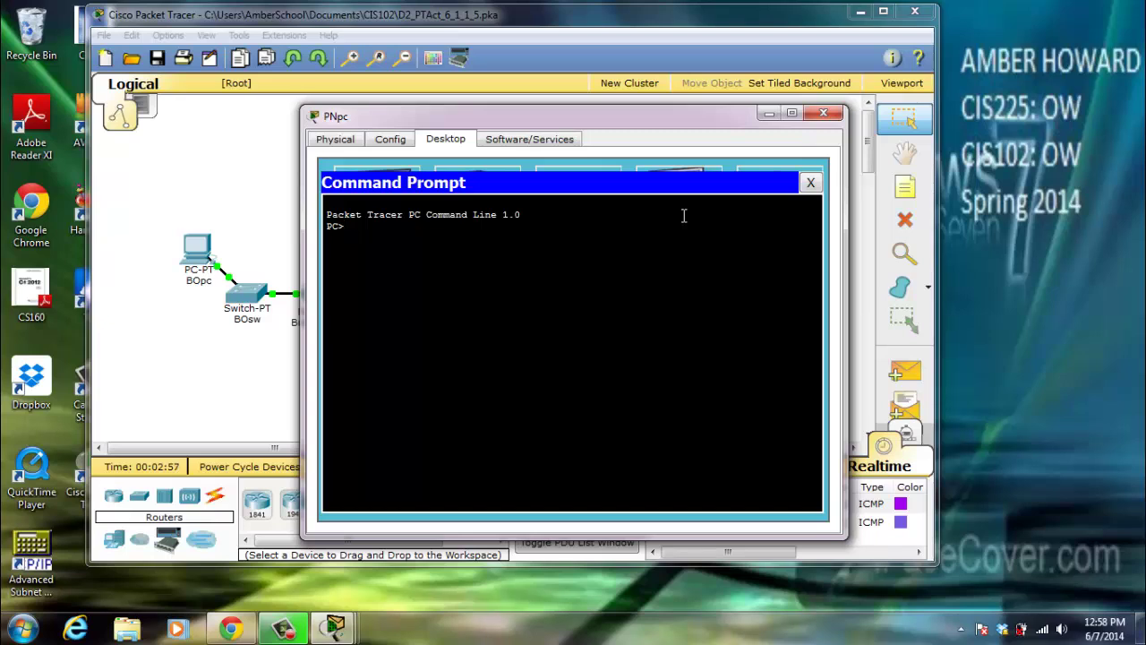
type("ipconfig")
key("Return")
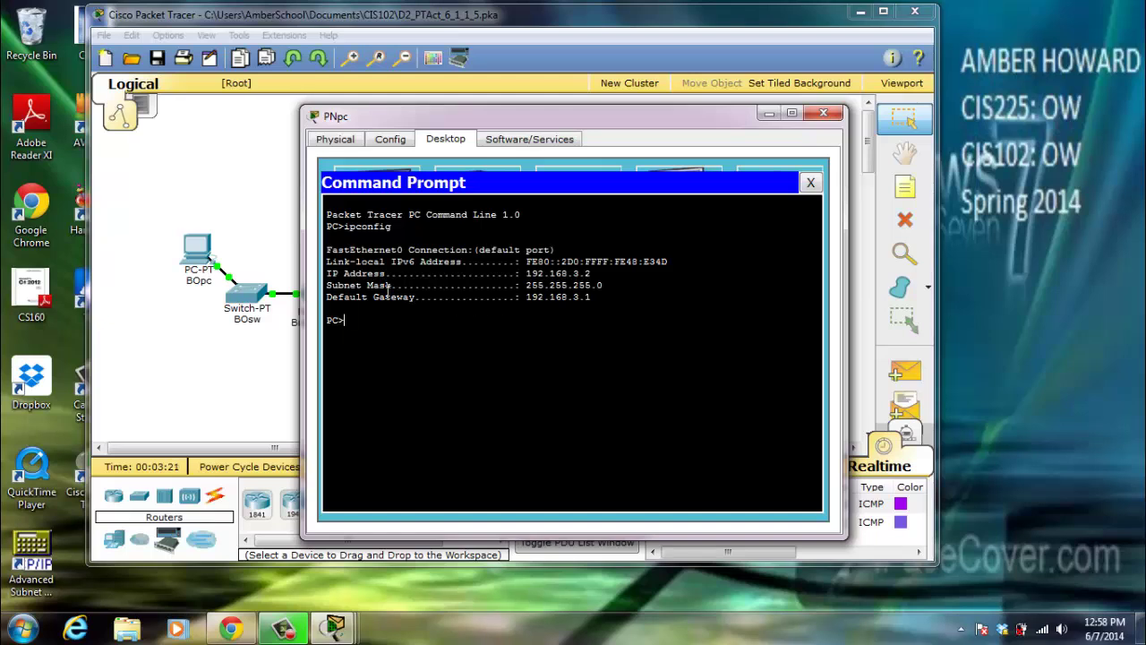
left_click(810, 184)
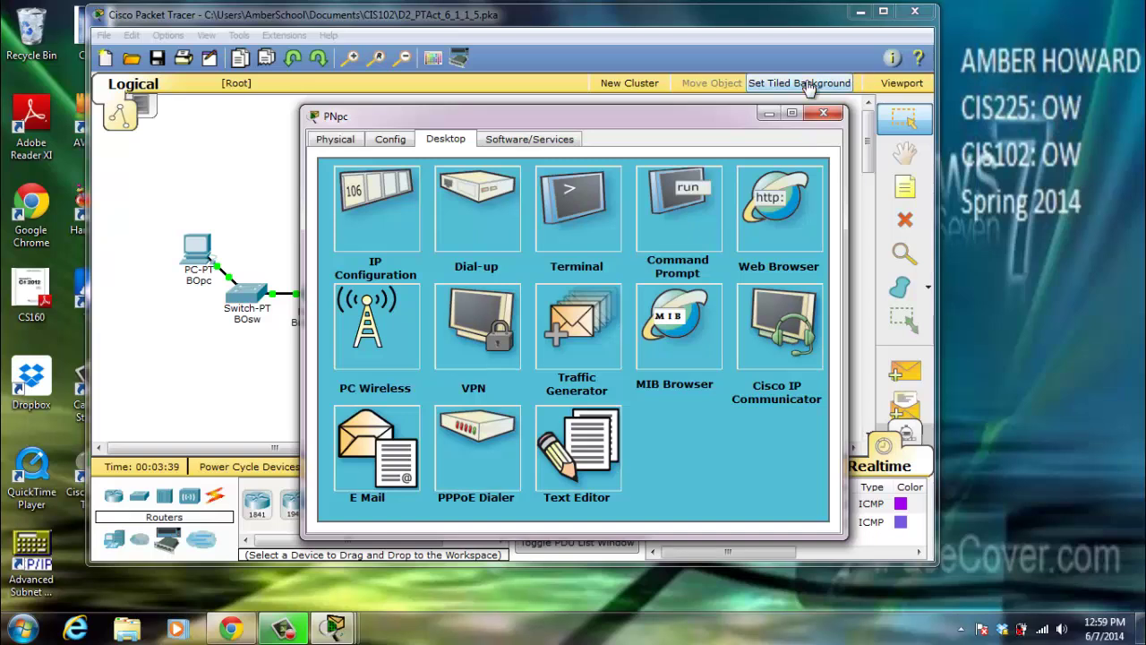
- Connect a console cable from BOpc's RS232 port to BranchOffice's Console port
left_click(824, 114)
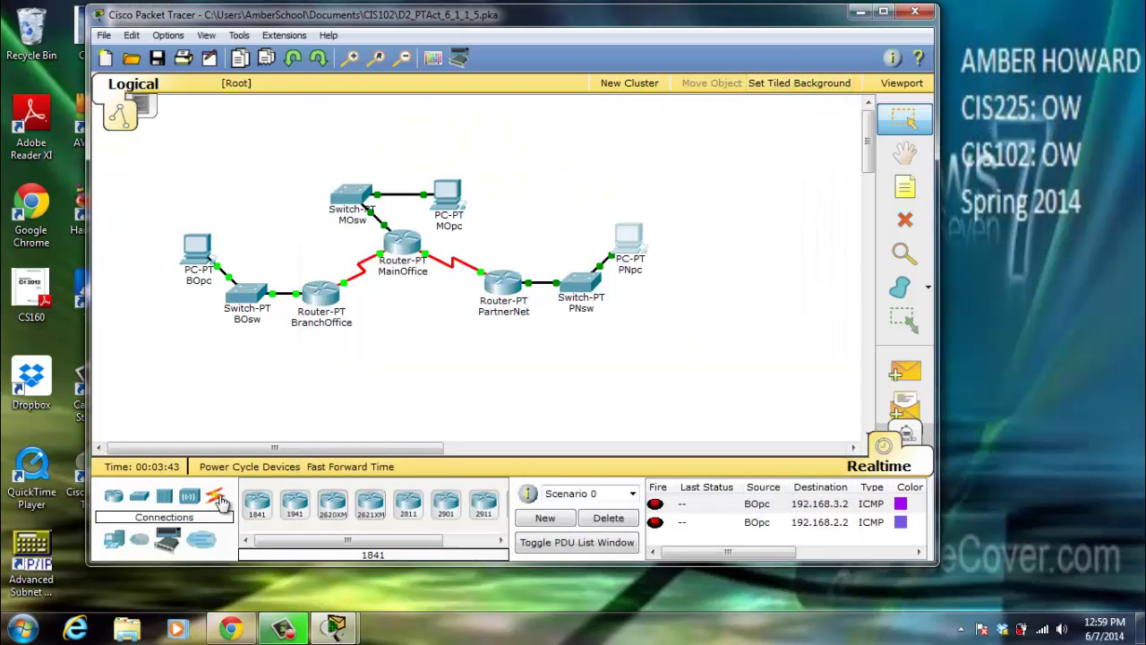
left_click(217, 500)
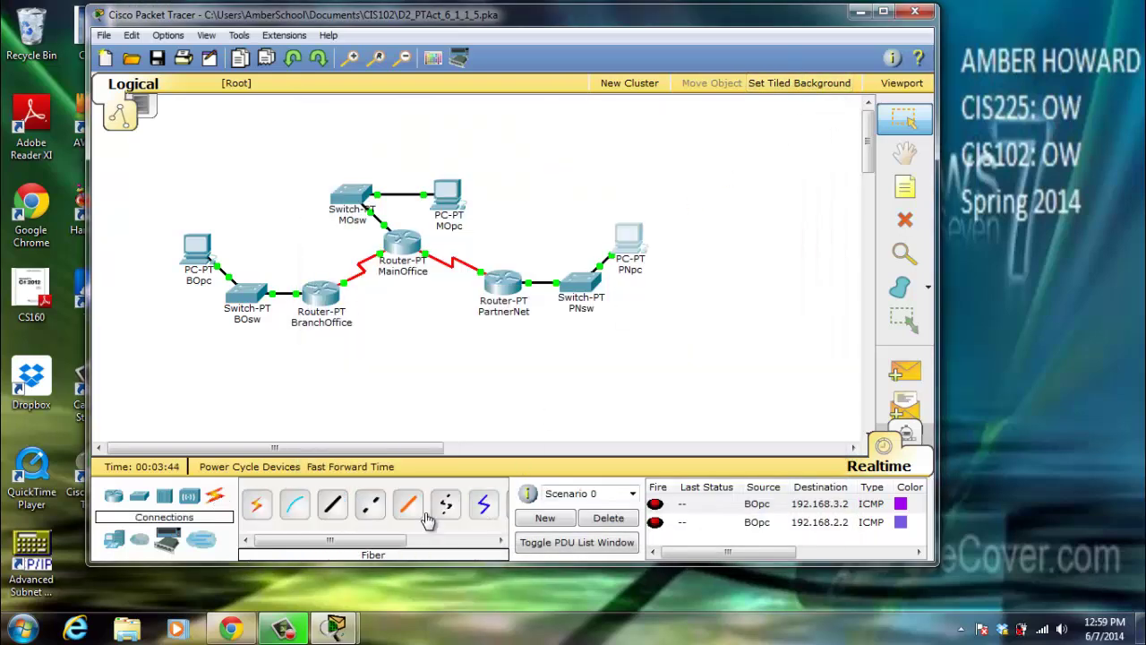
left_click(298, 507)
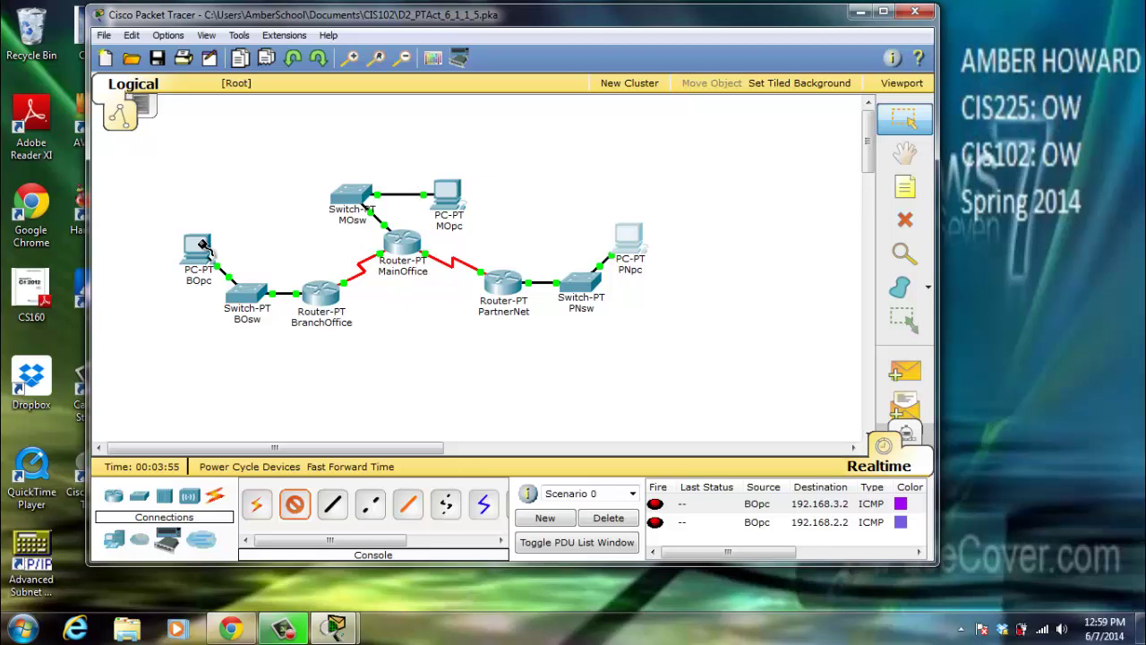
mouse_move(204, 245)
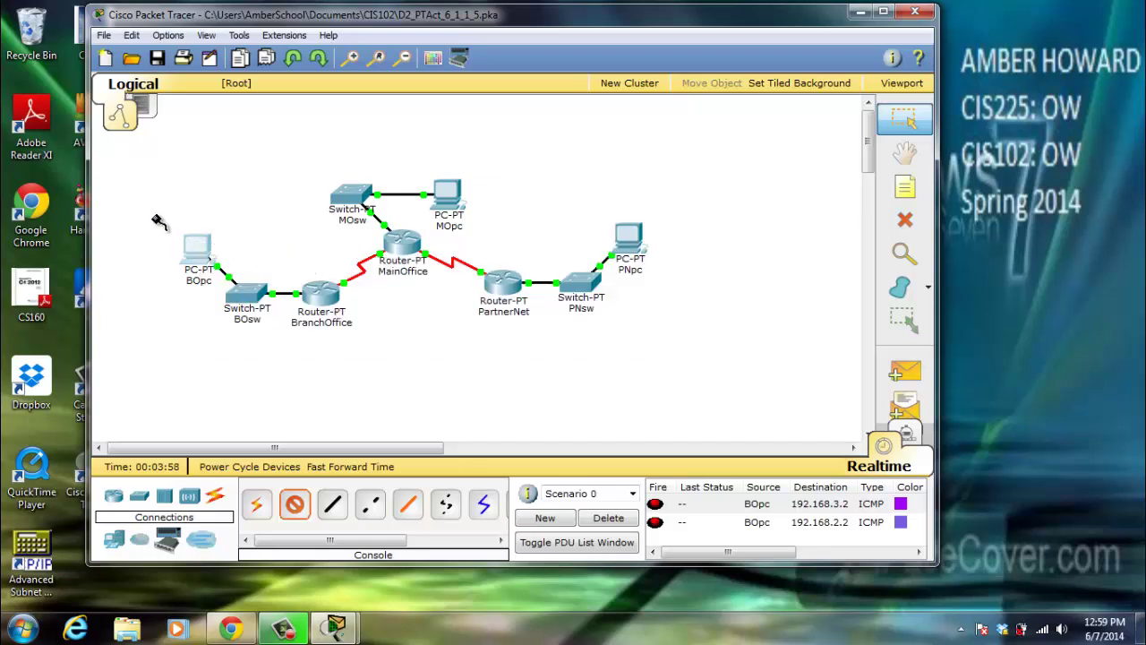
left_click(199, 246)
left_click(223, 247)
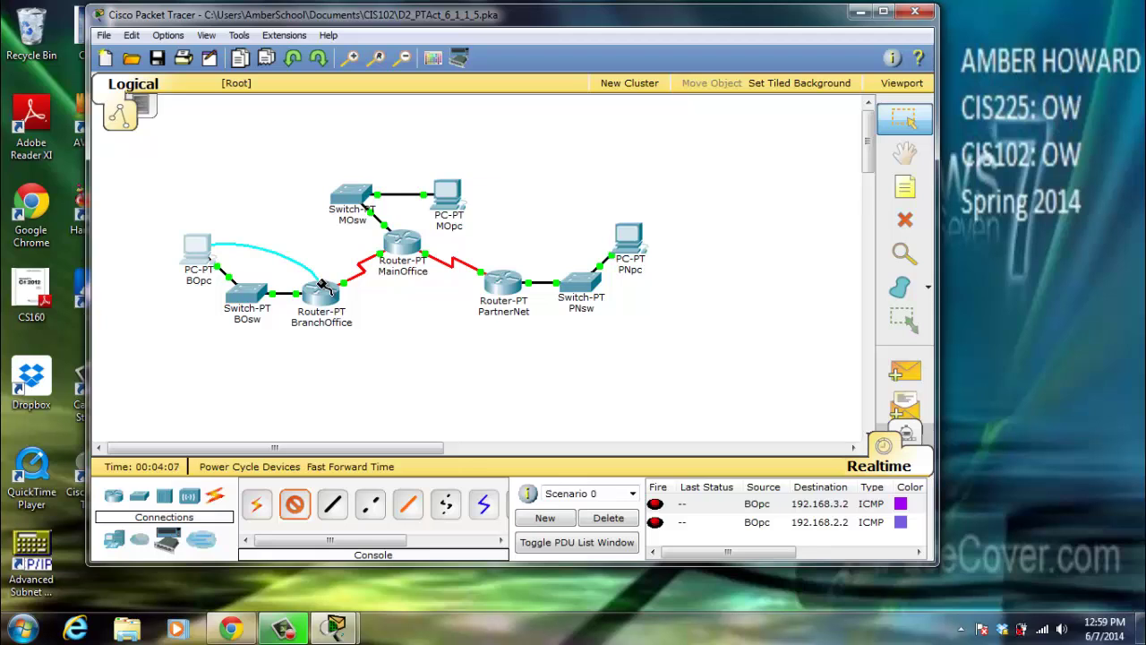
left_click(324, 286)
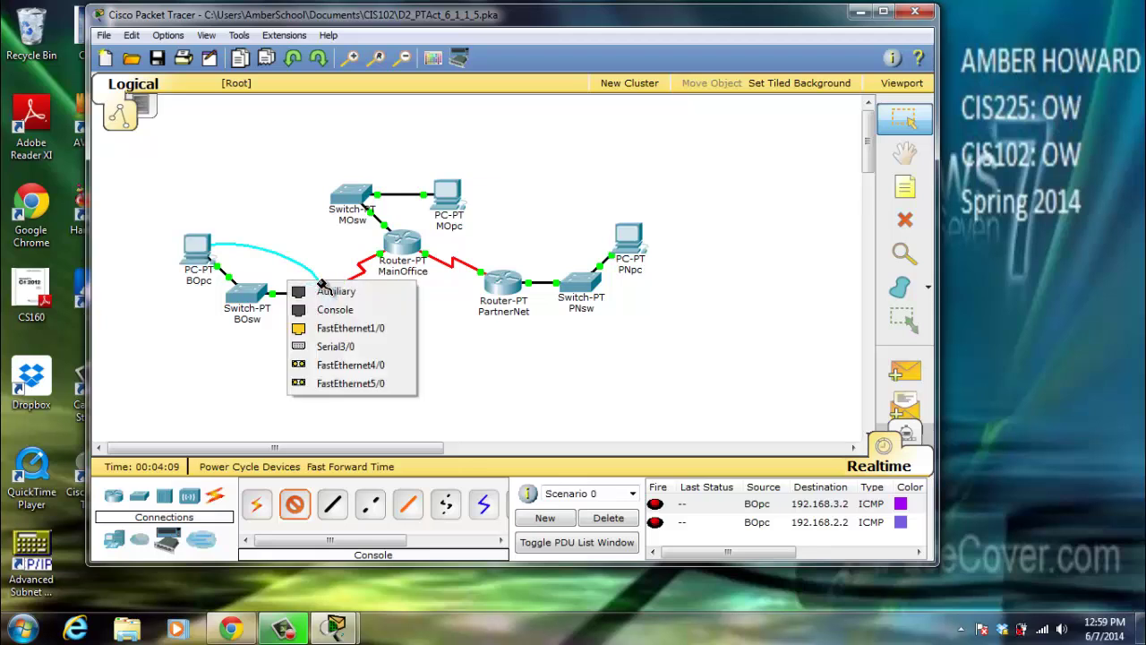
left_click(336, 310)
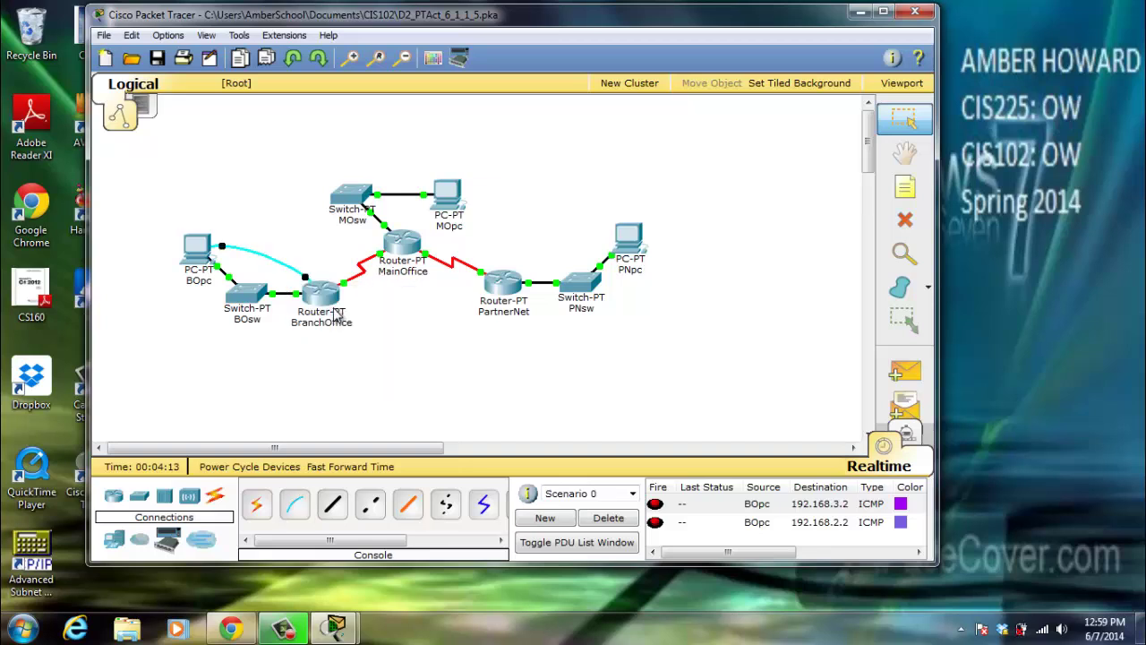
- Connect another console cable from MainOffice's Console port to MOpc's RS232 port
left_click(294, 506)
mouse_move(448, 196)
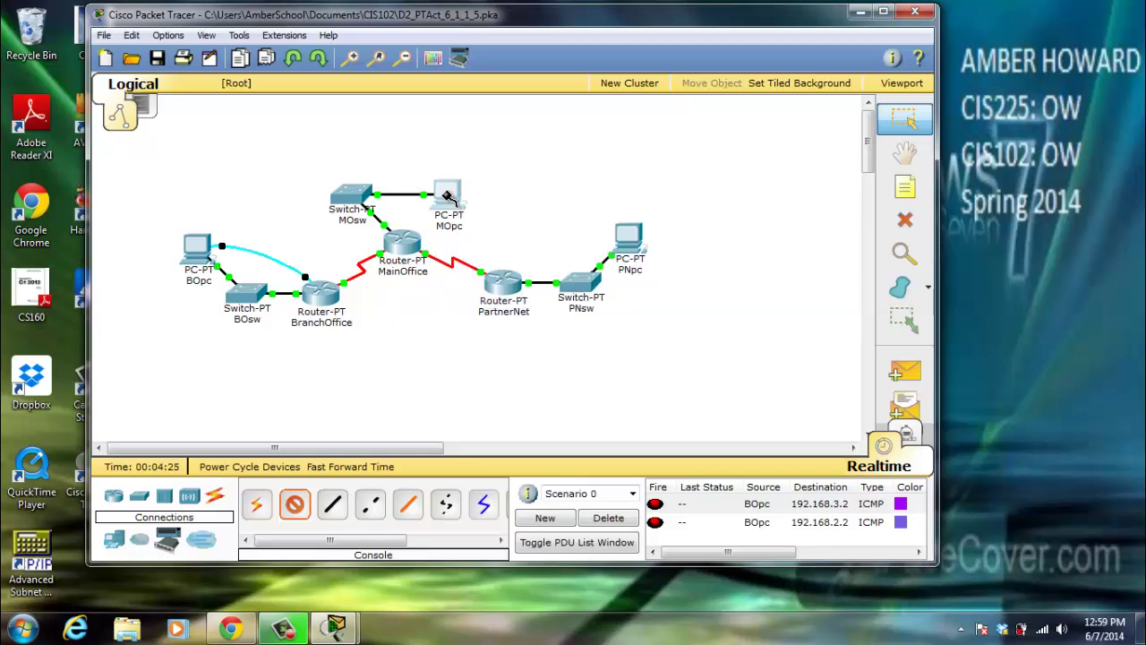
left_click(408, 242)
left_click(430, 259)
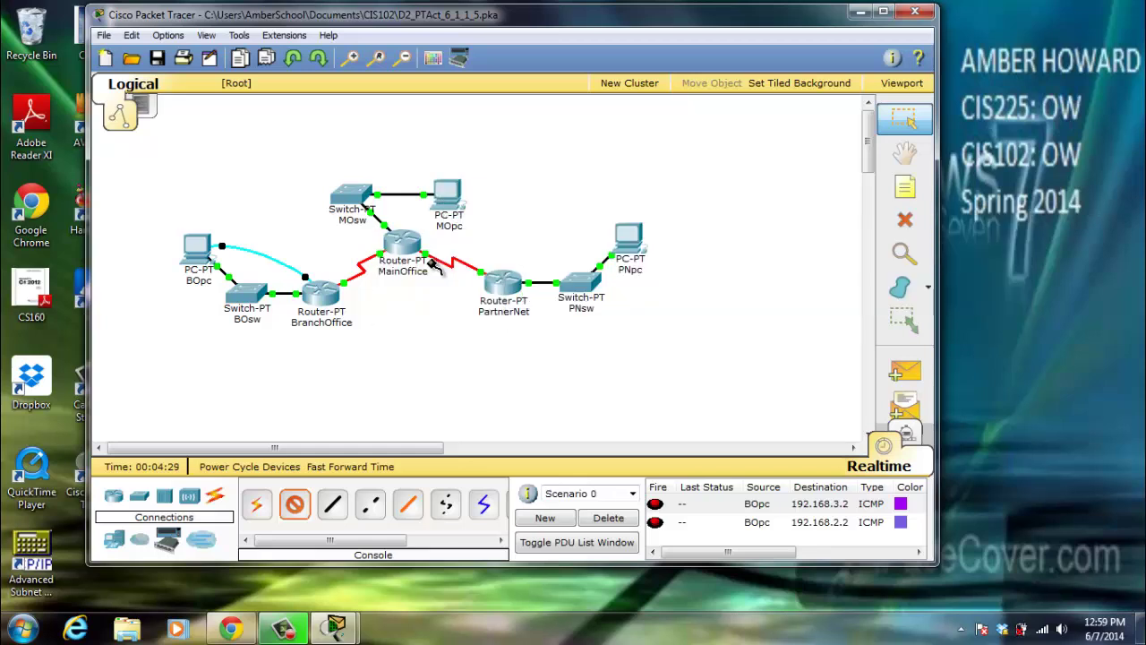
left_click(456, 204)
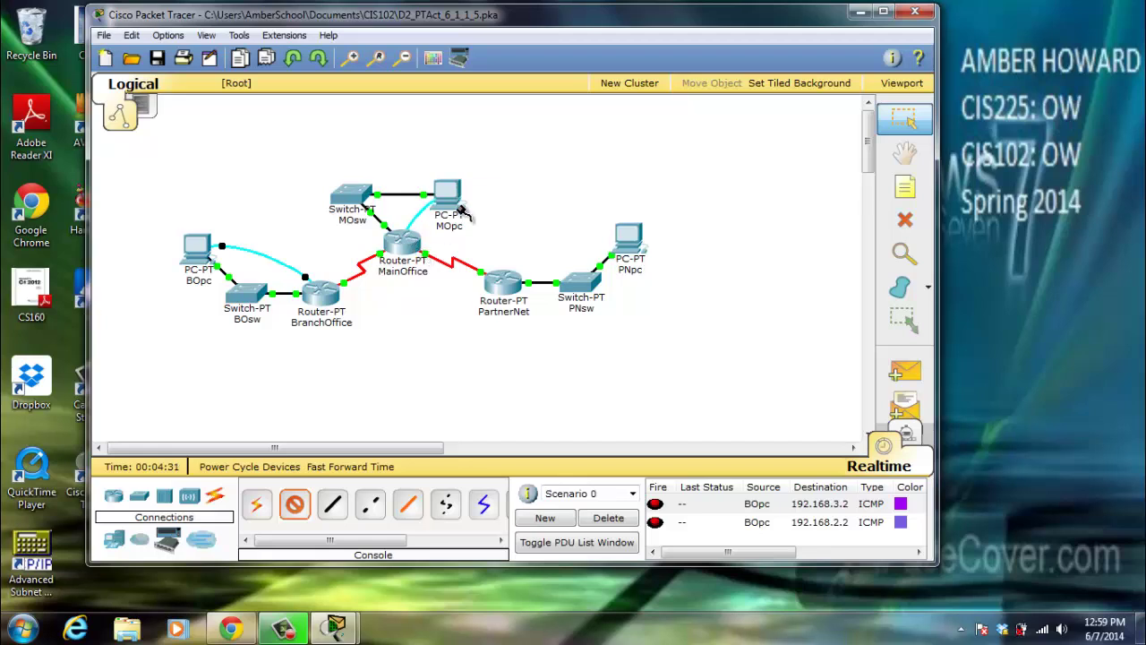
left_click(464, 193)
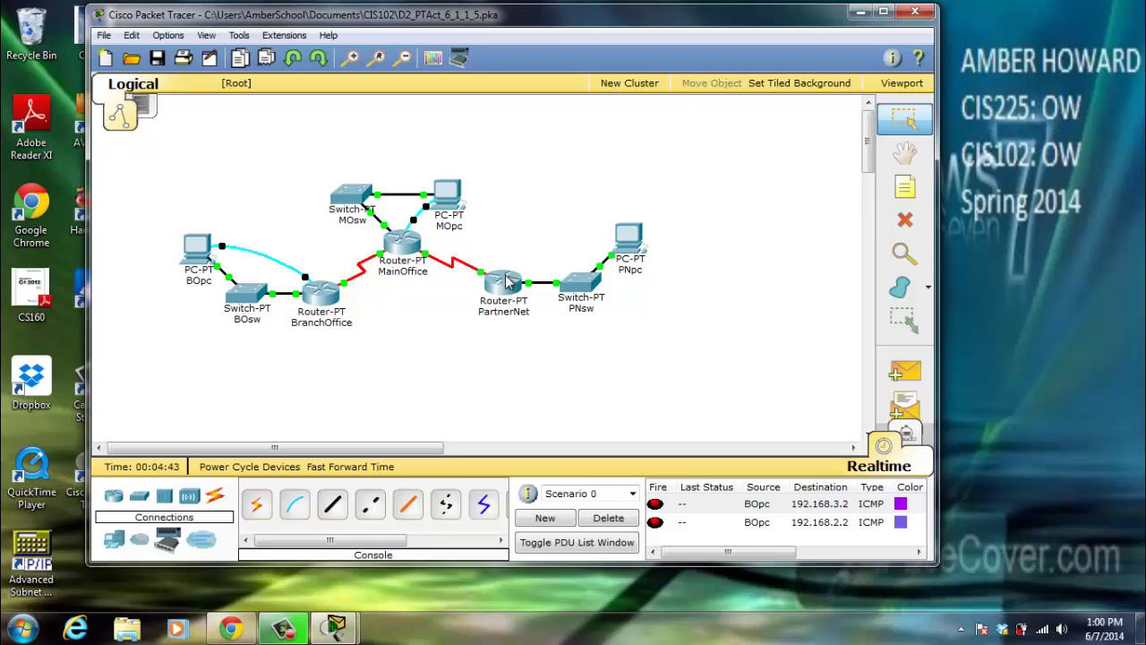
- View and close PartnerNet's device window, then select a console cable again
mouse_move(506, 282)
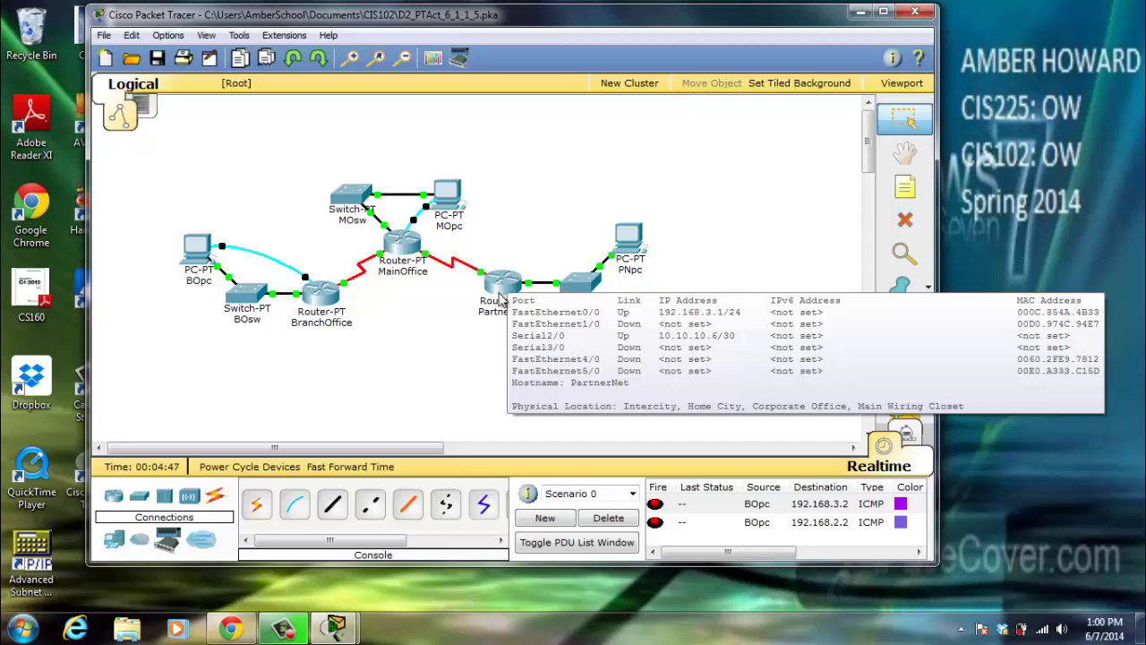
left_click(503, 287)
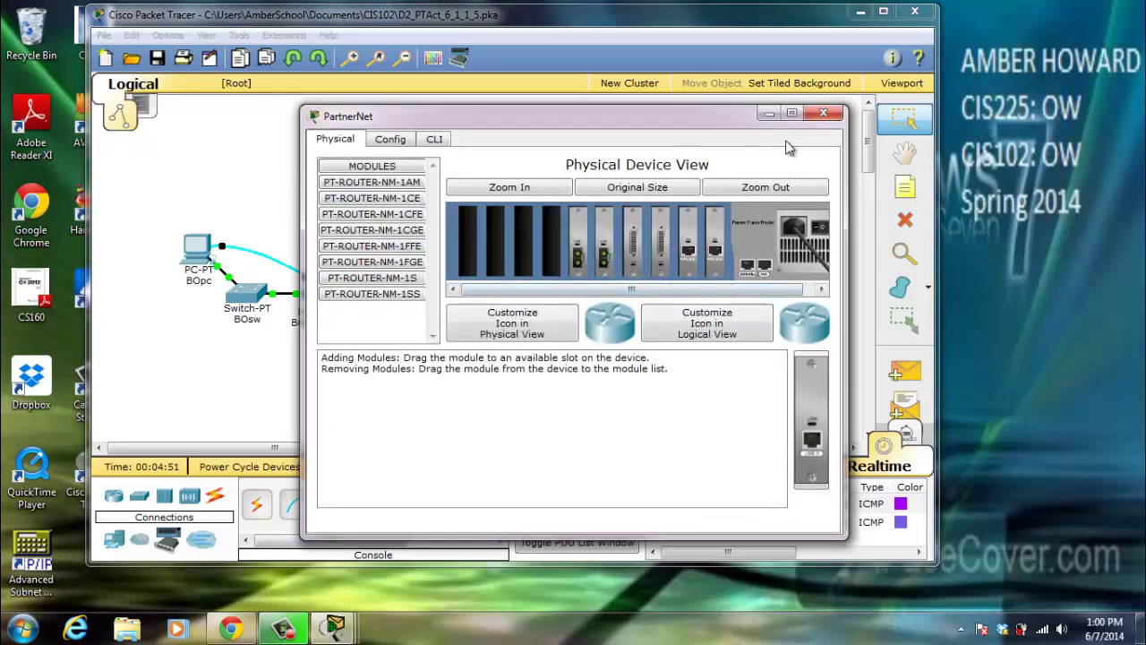
left_click(823, 112)
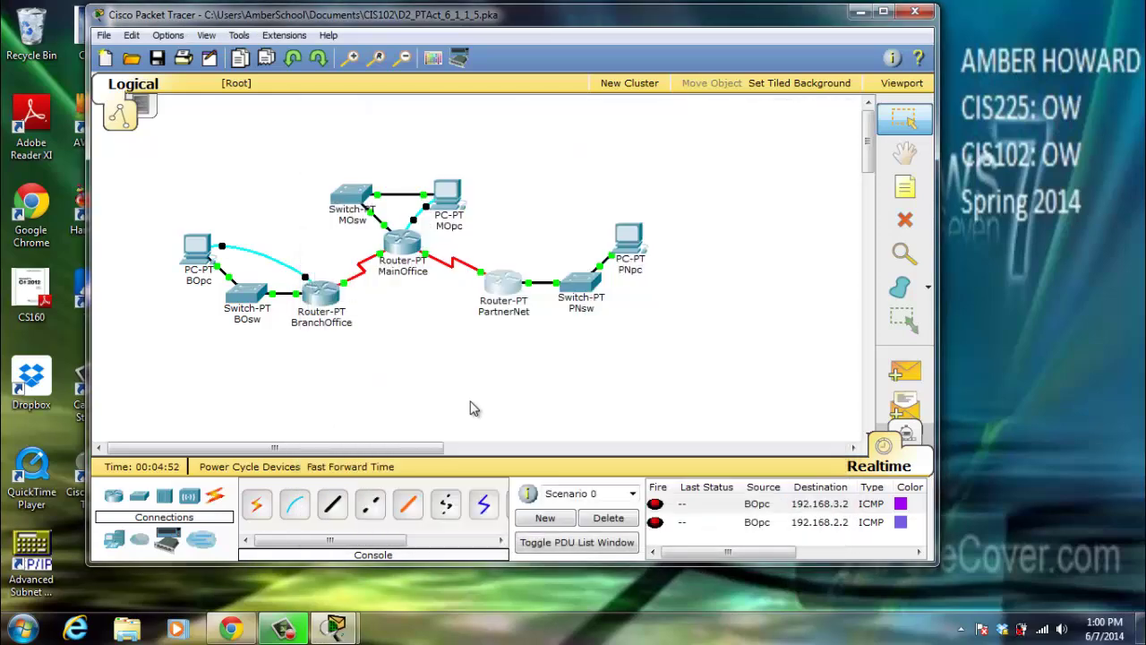
left_click(294, 504)
- Console-cable PartnerNet's Console port to the MainOffice router
left_click(503, 288)
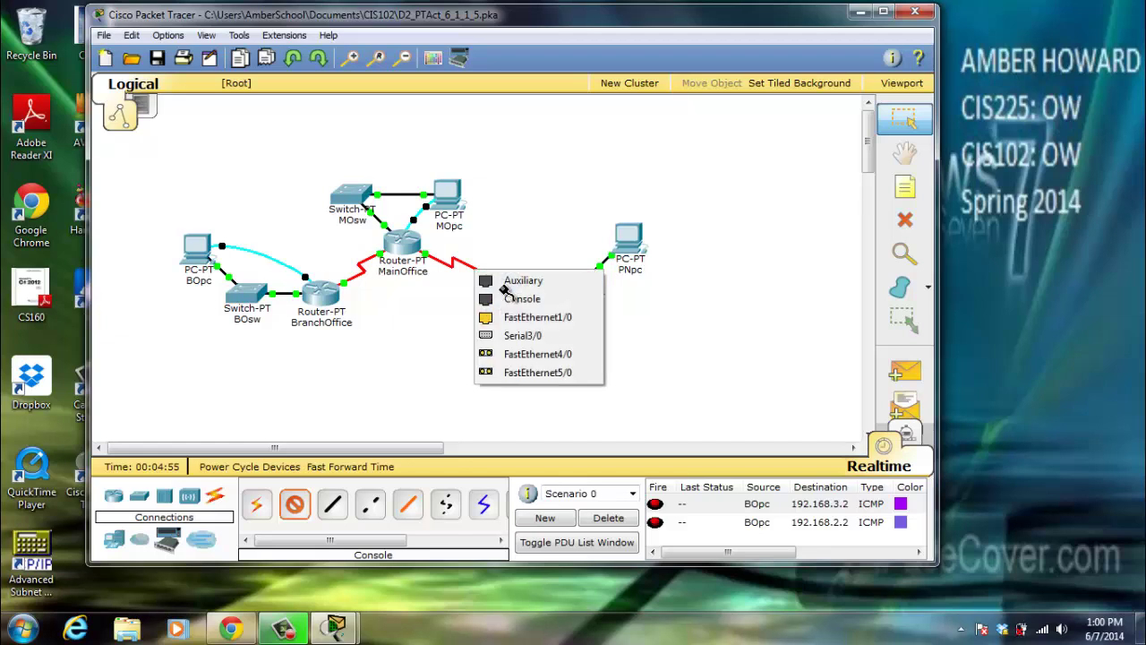
left_click(519, 299)
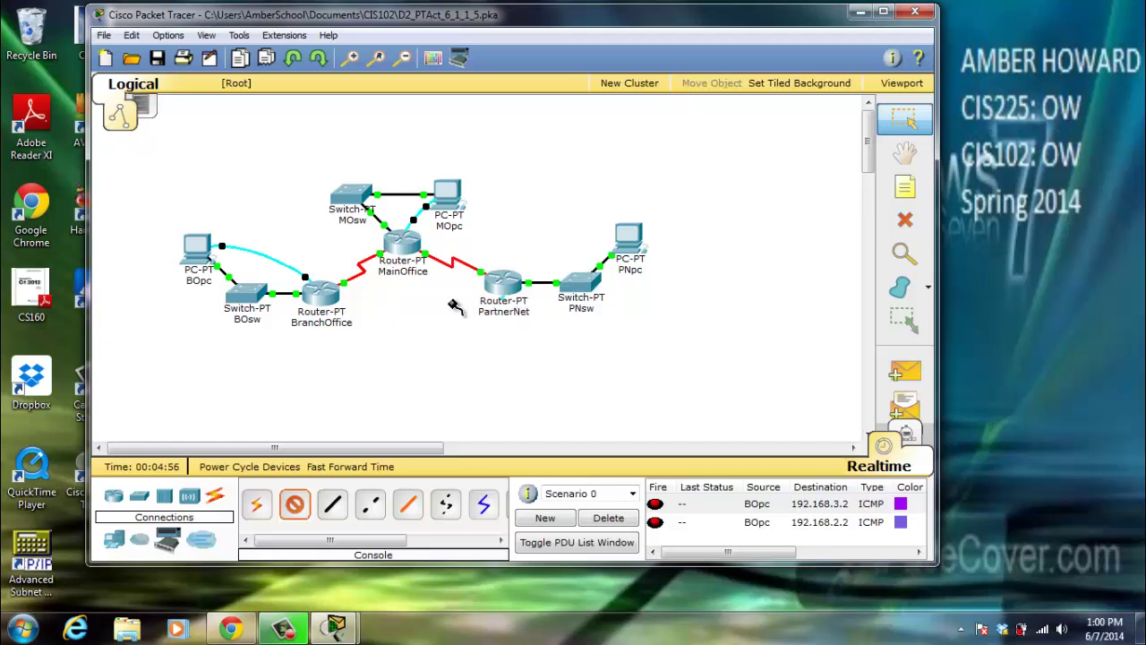
left_click(400, 257)
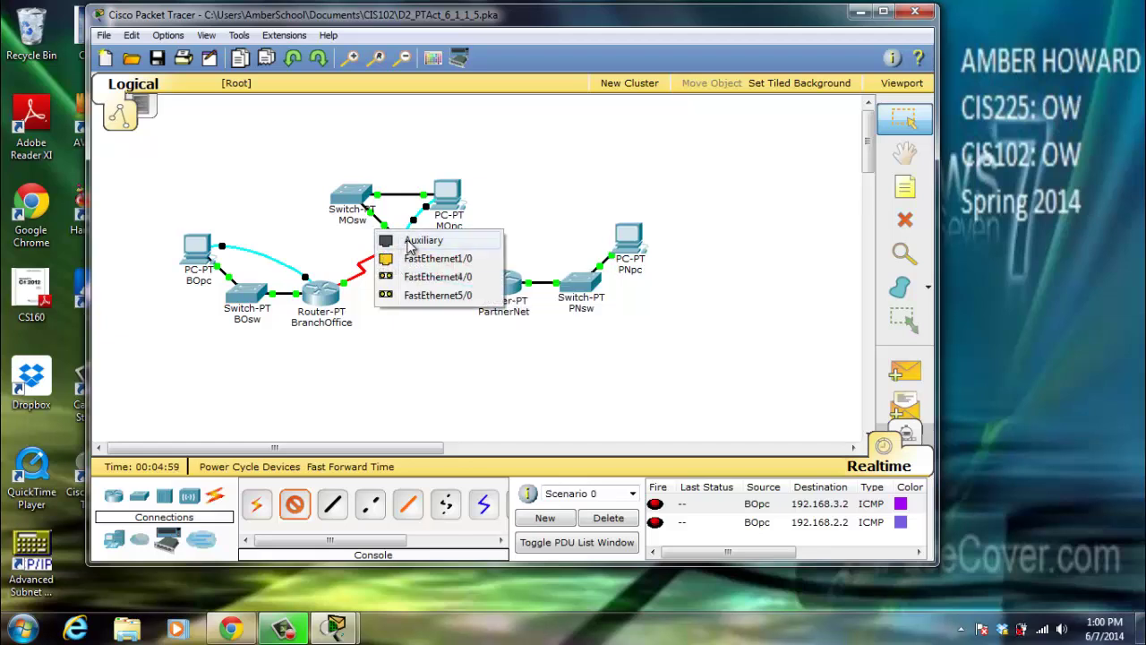
left_click(410, 244)
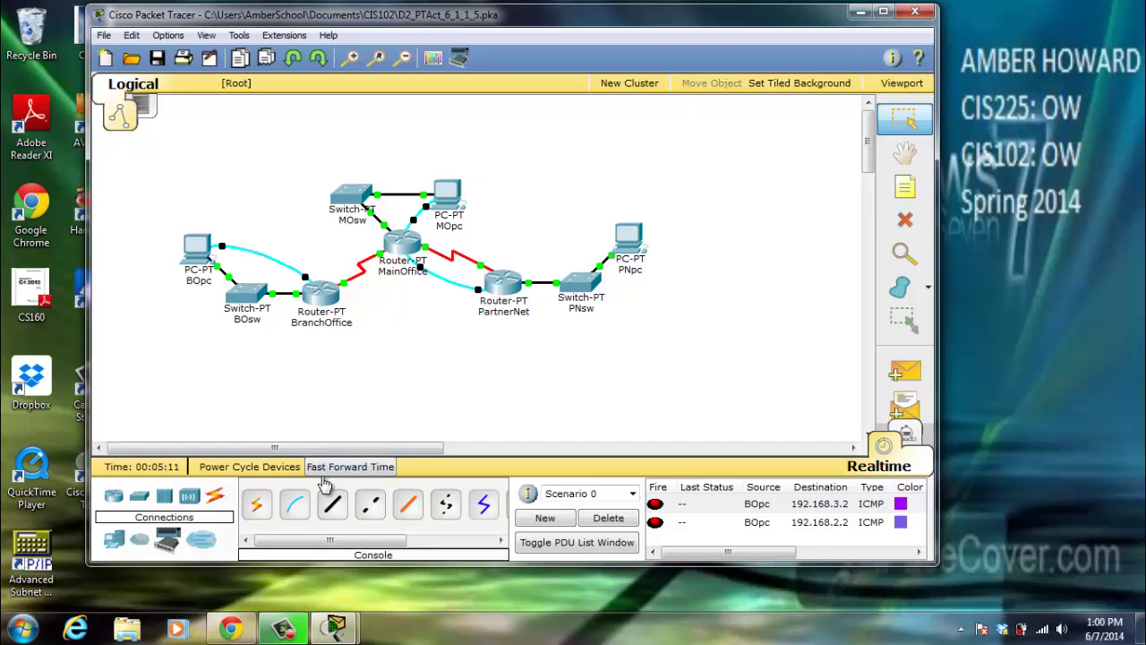
- Console-cable PartnerNet's Auxiliary port to PNpc's RS 232 port, then open BOpc's desktop
left_click(294, 504)
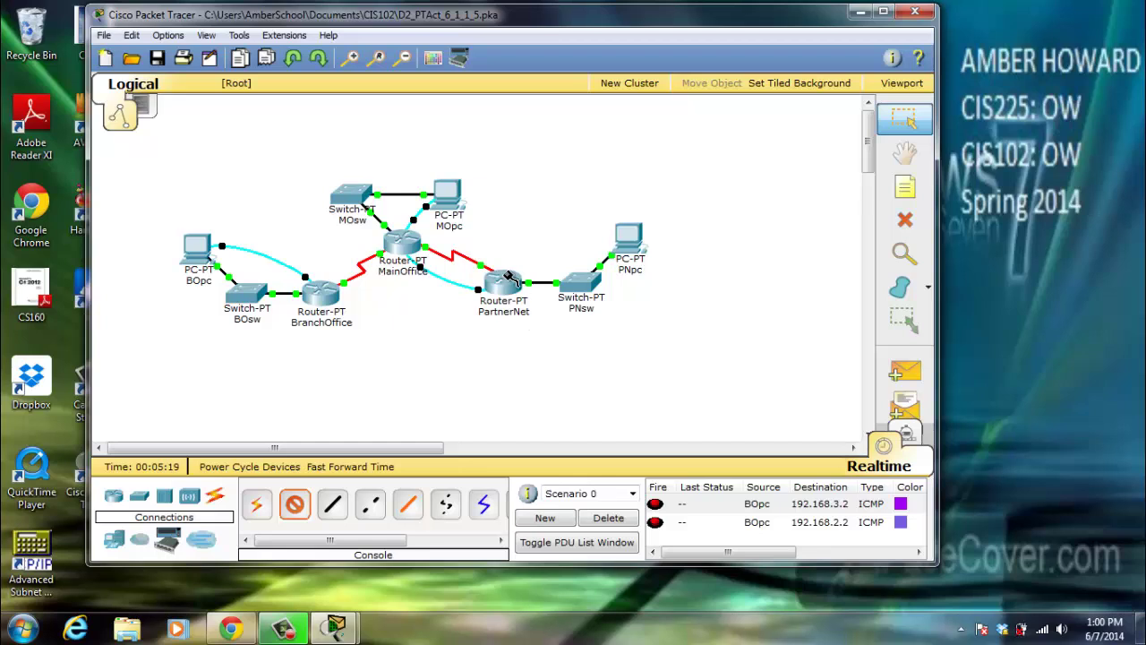
mouse_move(506, 275)
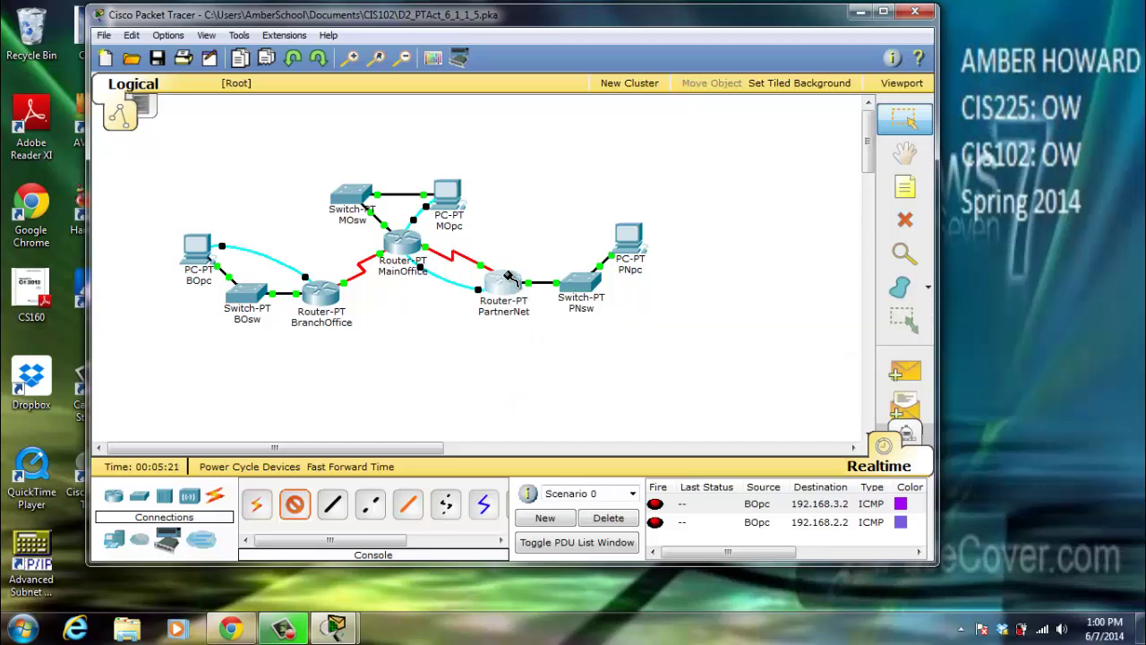
left_click(507, 276)
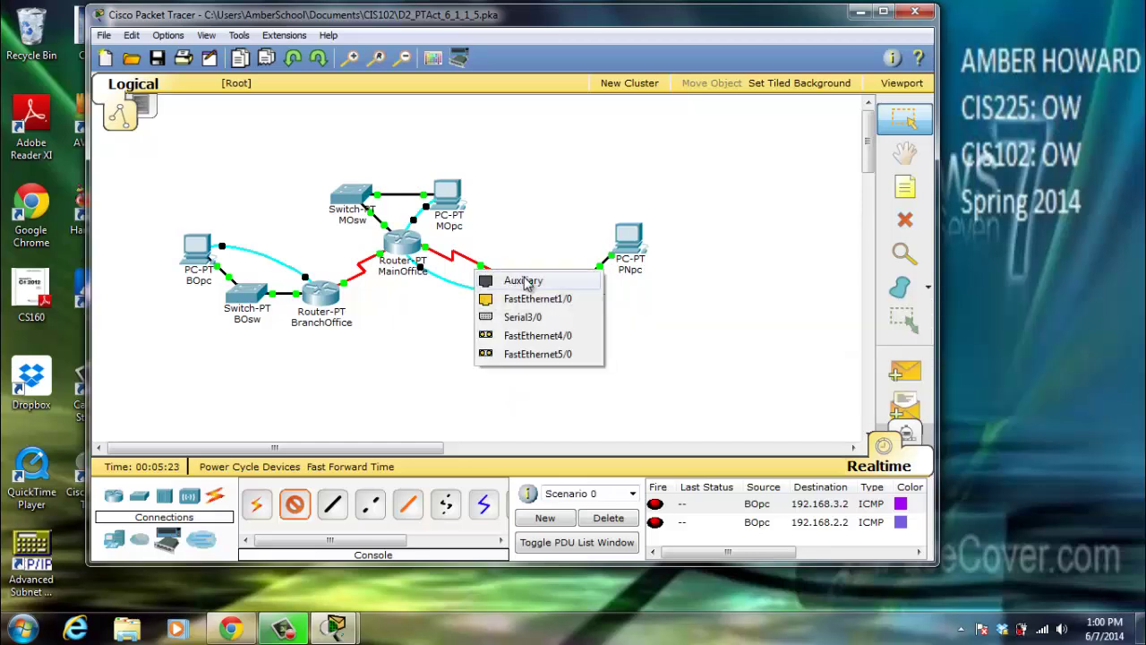
left_click(527, 282)
left_click(626, 236)
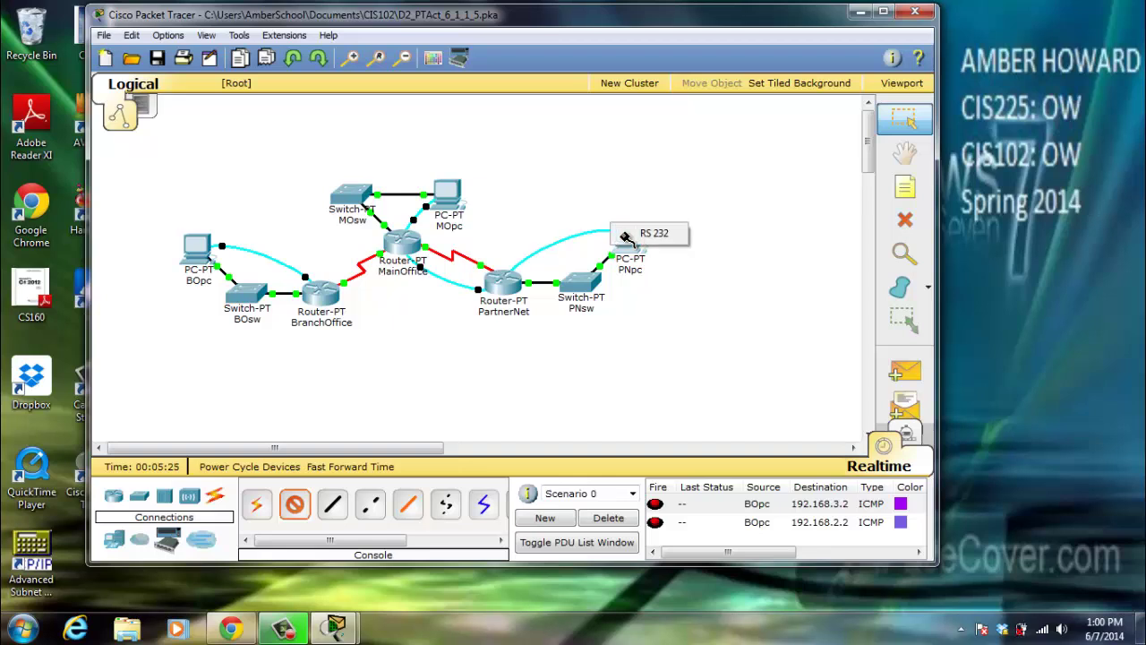
left_click(653, 235)
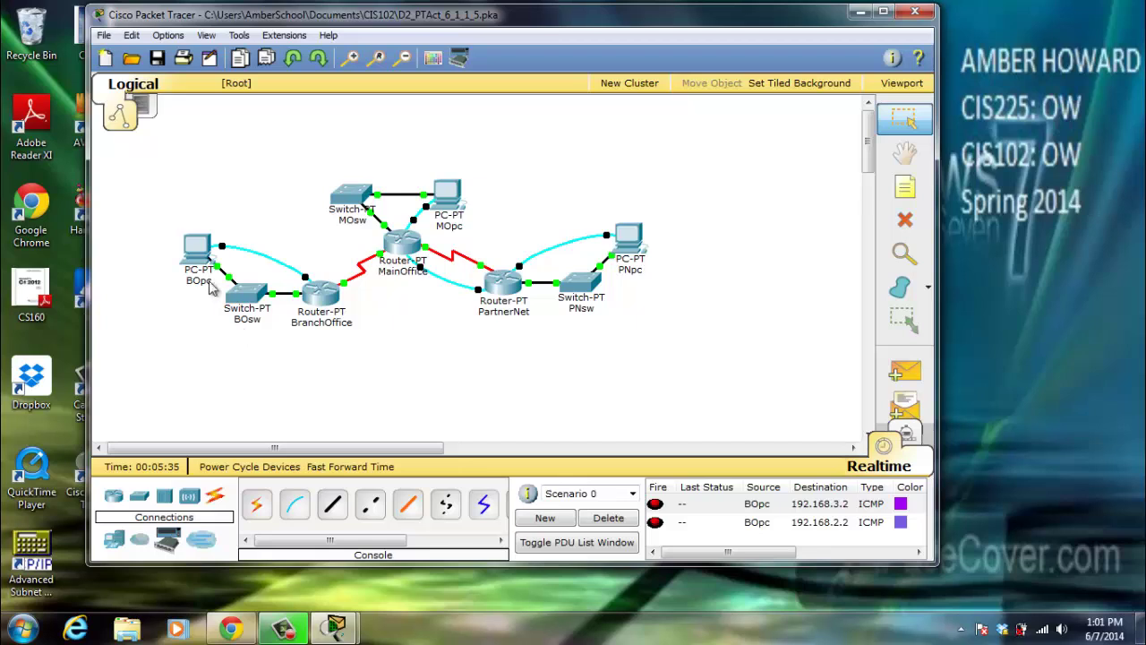
mouse_move(198, 260)
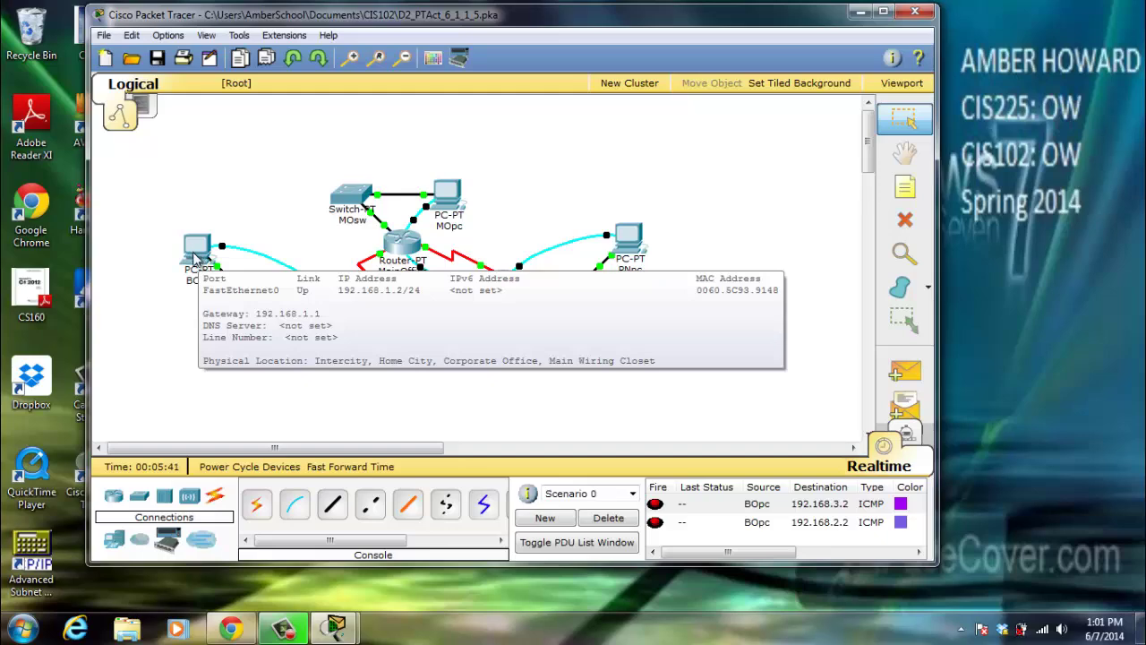
left_click(196, 258)
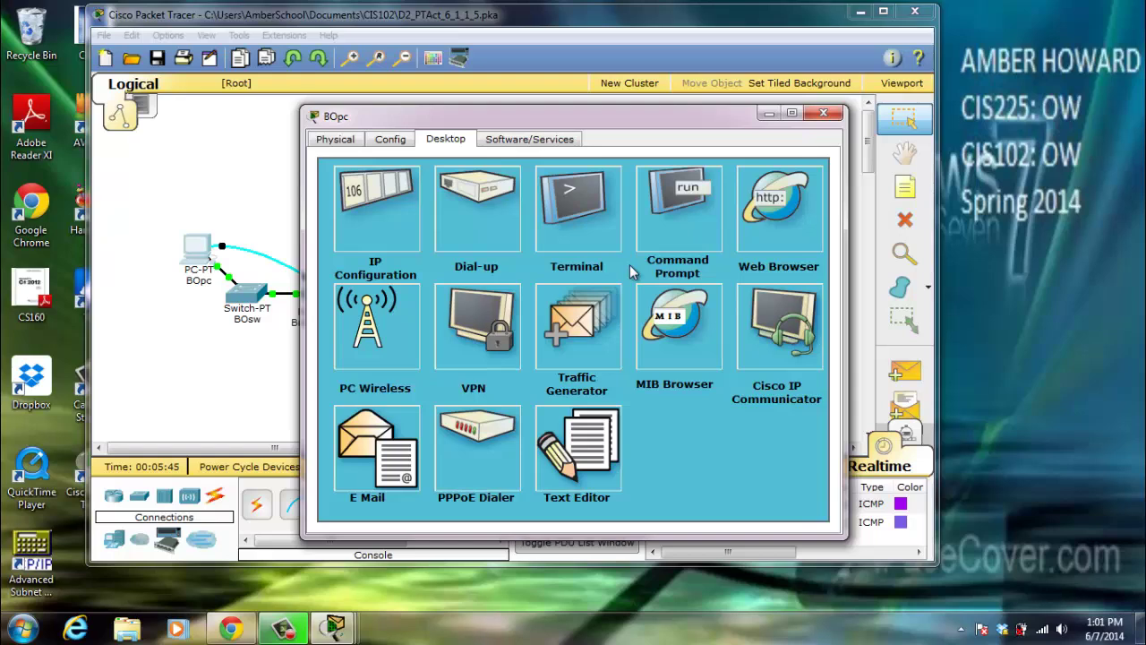
- From BranchOffice's console, ping 10.10.10.1 (5/5 success) and 10.10.10.5 (0% success)
left_click(592, 217)
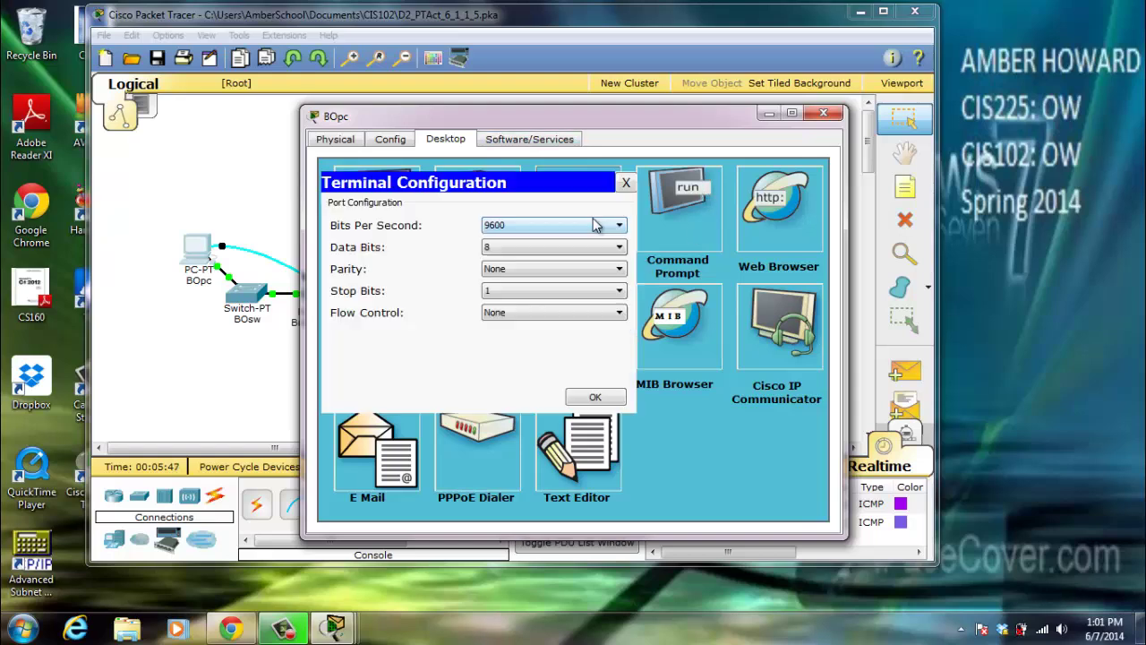
left_click(596, 398)
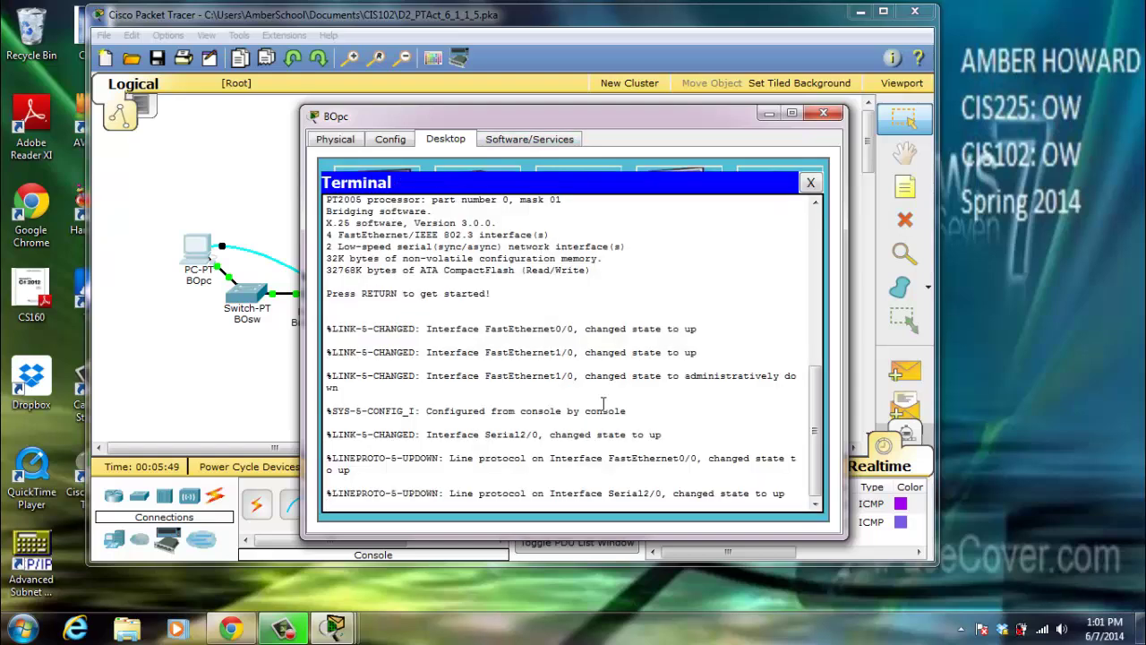
key("Return")
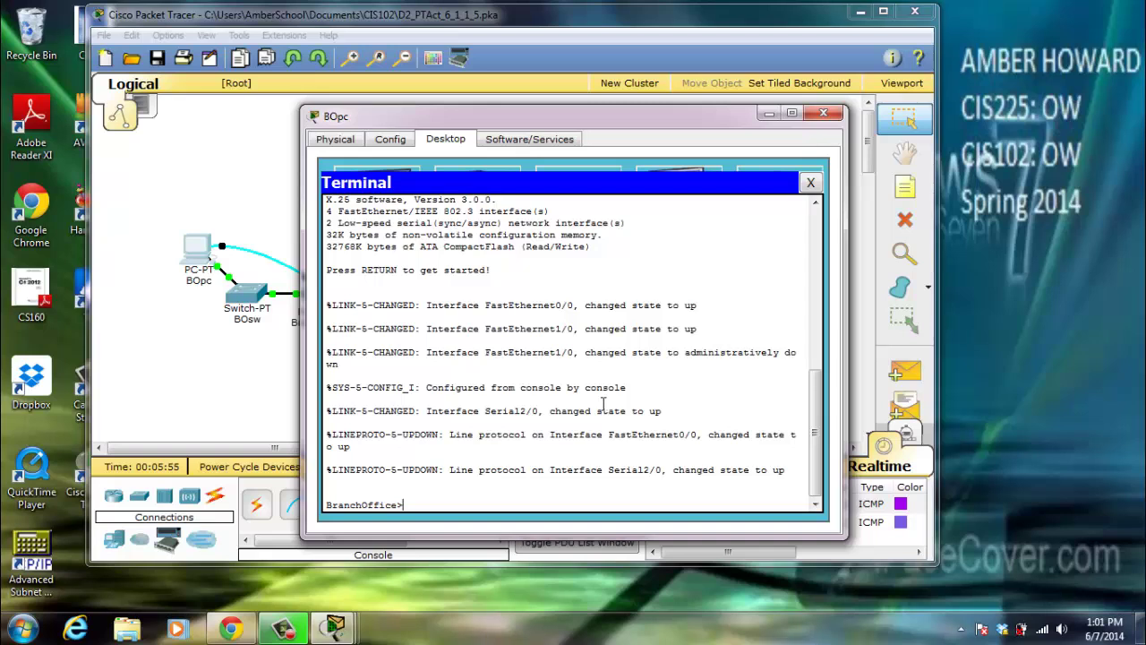
type("ping 10.10.10.1")
key("Return")
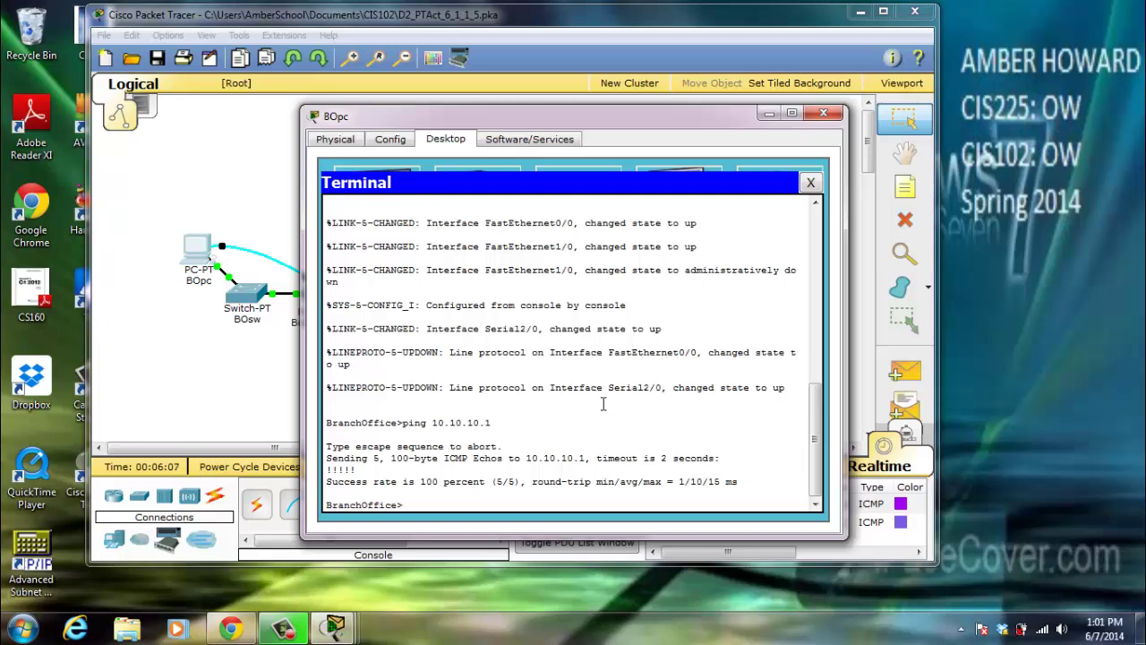
type("ping 10.10.10.5")
key("Return")
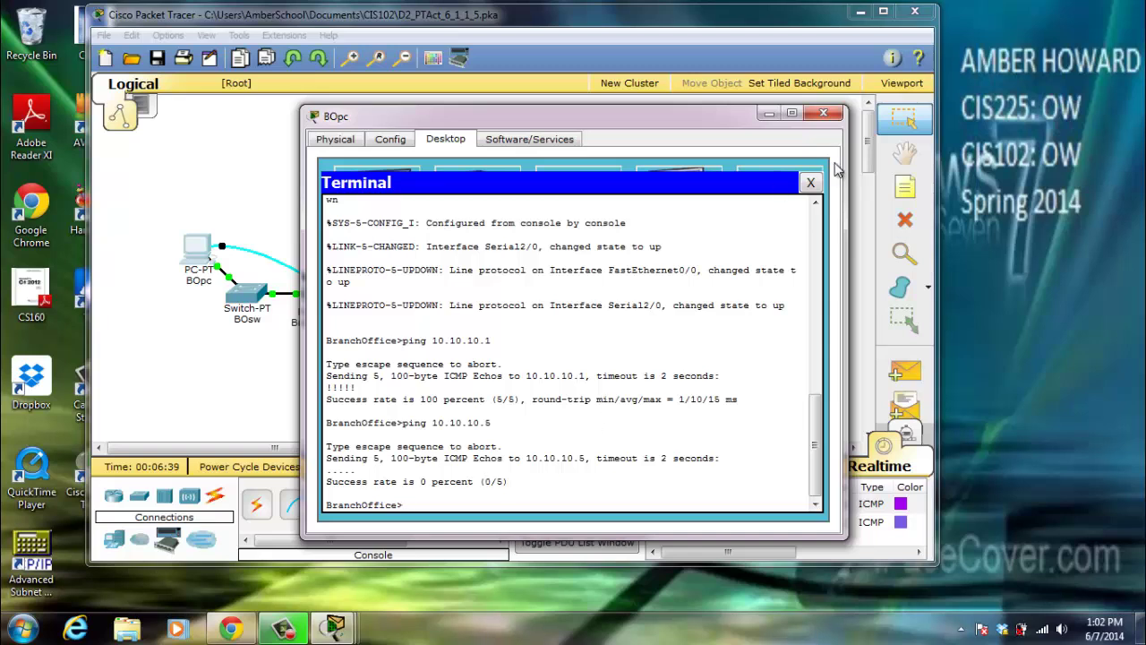
left_click(810, 183)
- Inspect BranchOffice's routing table, which lists only connected networks
left_click(824, 115)
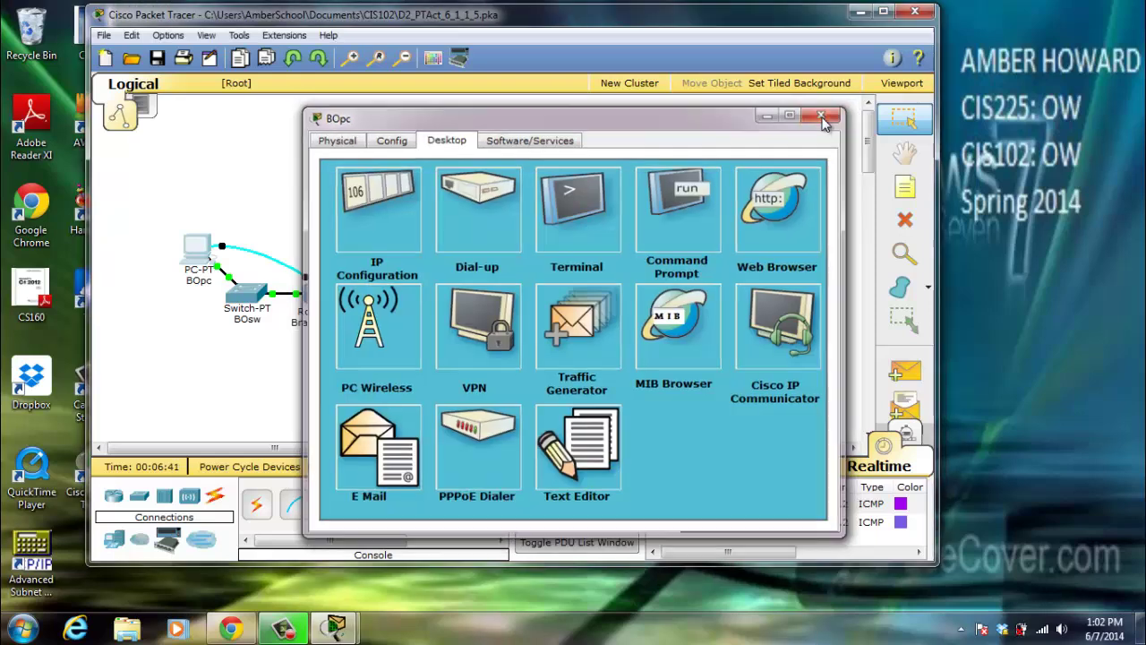
left_click(902, 264)
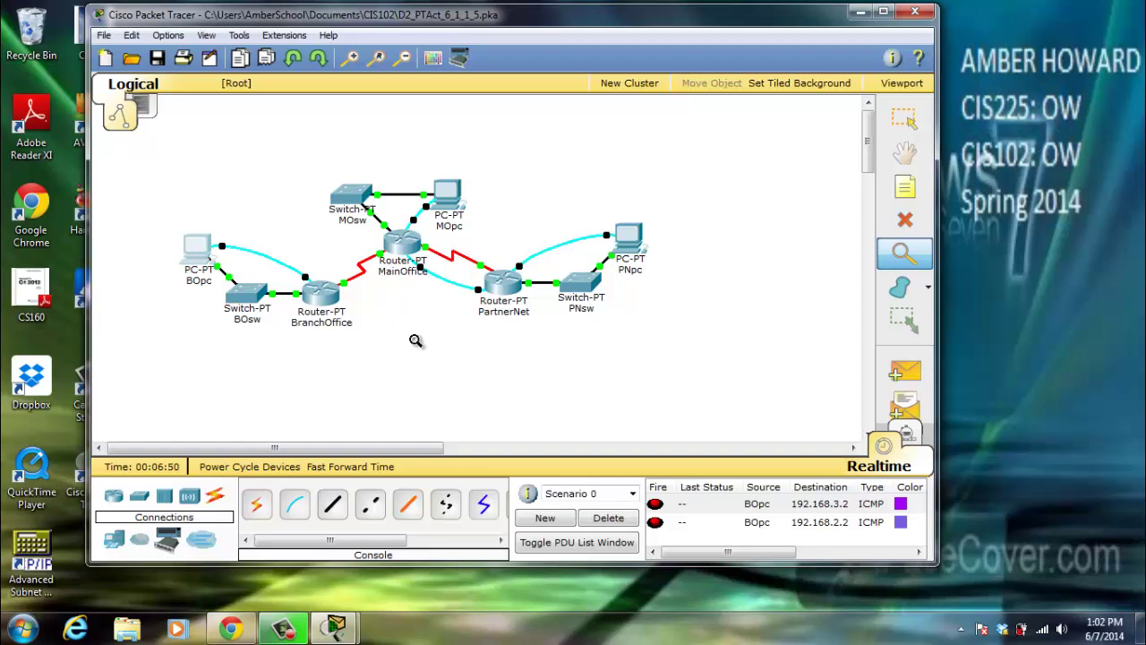
left_click(312, 288)
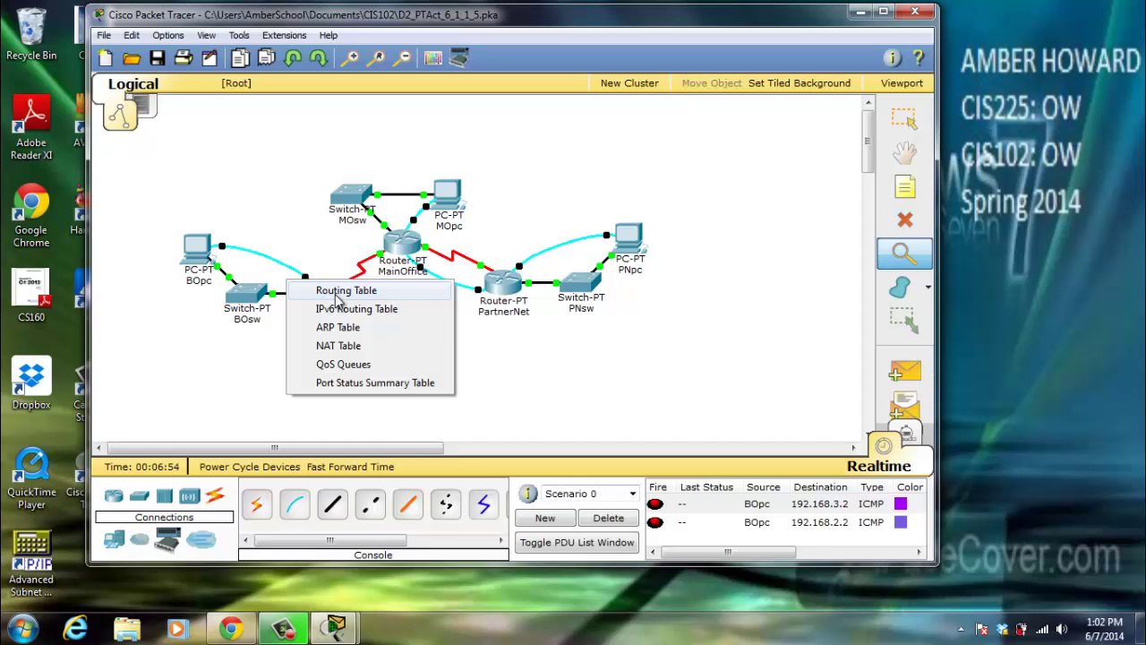
left_click(346, 291)
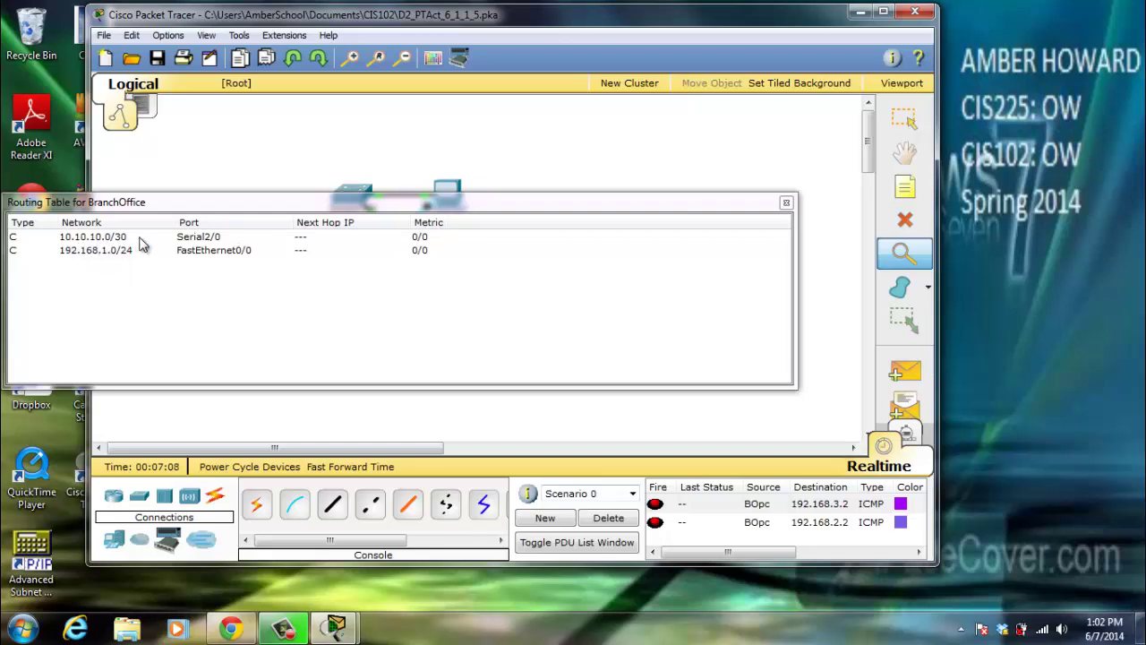
left_click(786, 203)
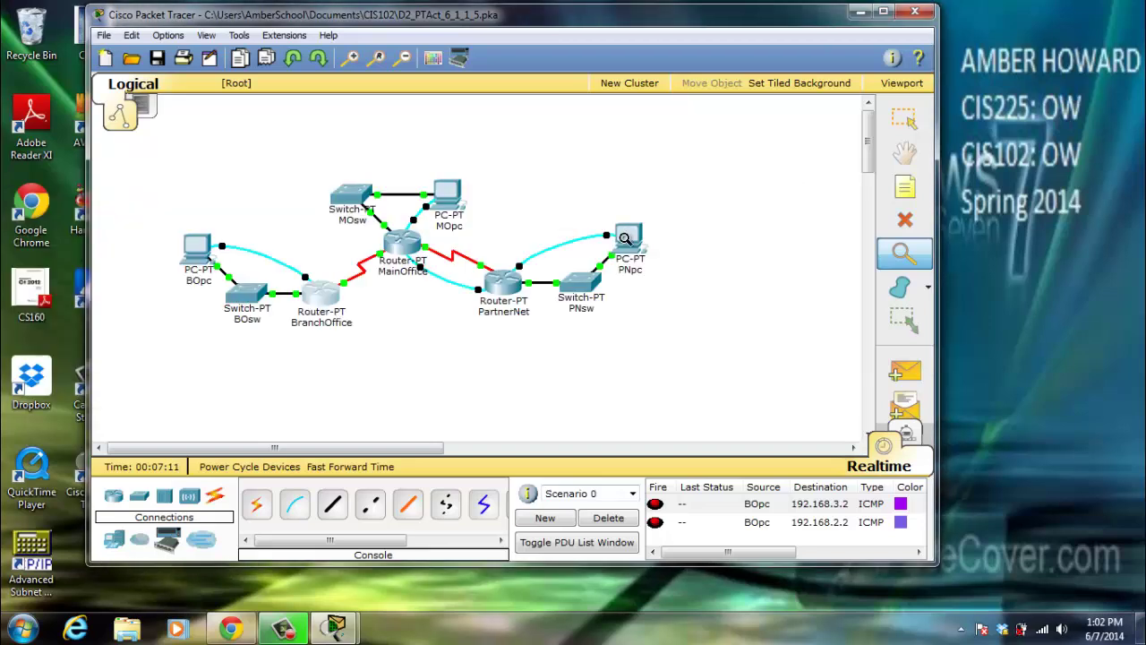
- Inspect MainOffice's and PartnerNet's routing tables; PartnerNet shows only 10.10.10.4/30 and 192.168.3.0/24
left_click(400, 239)
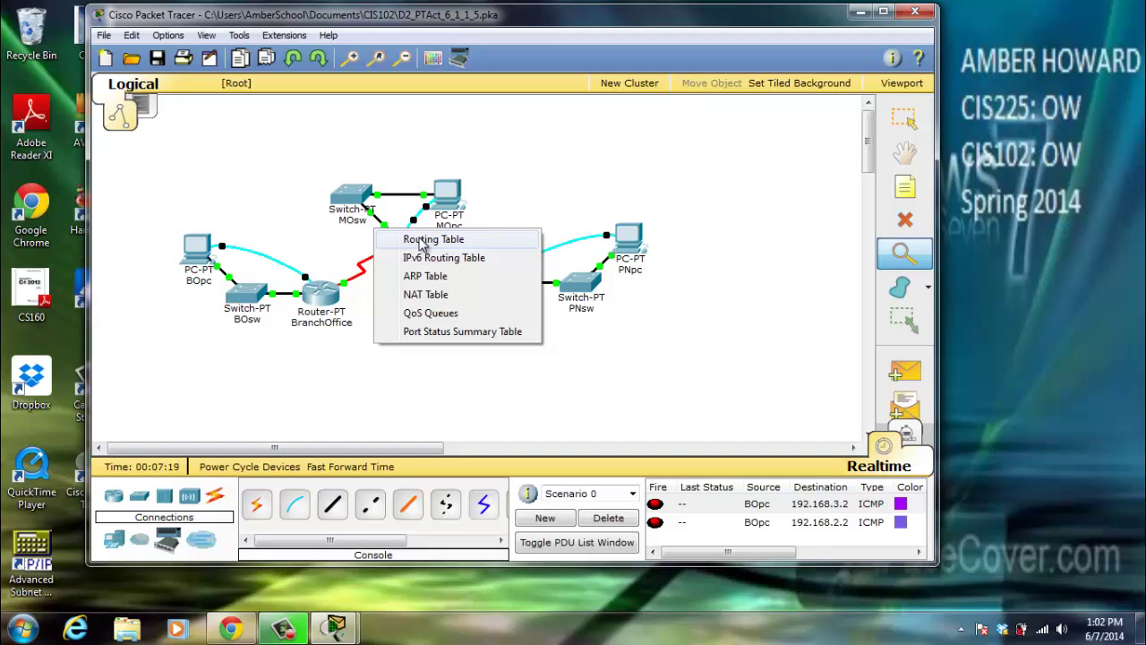
left_click(422, 241)
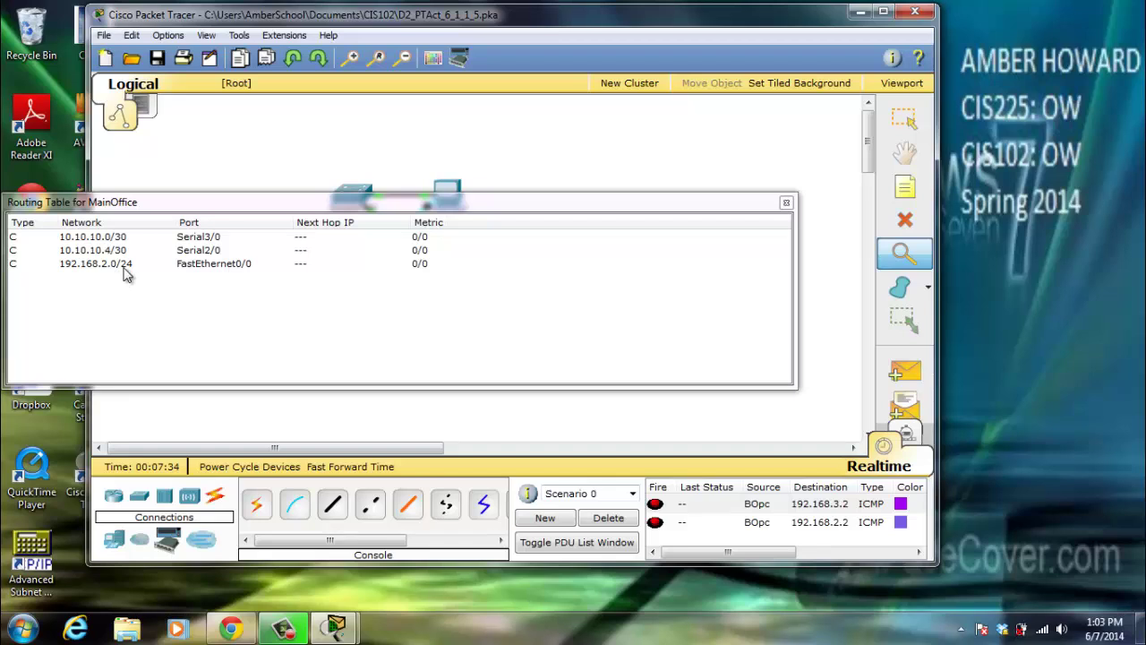
left_click(786, 202)
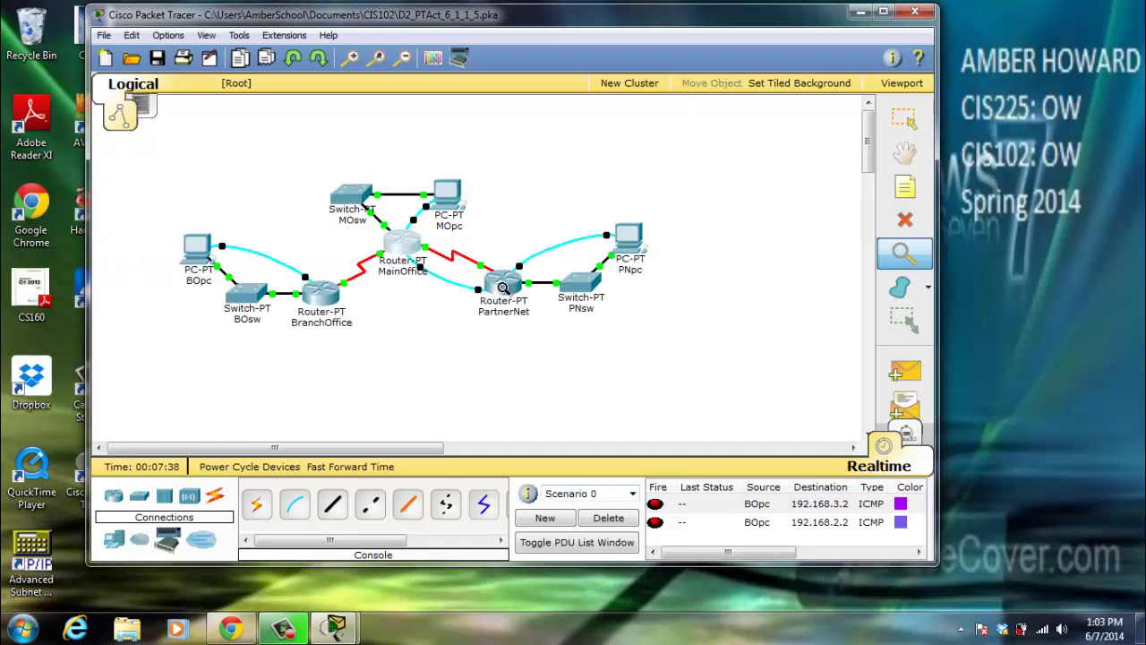
left_click(504, 287)
left_click(537, 280)
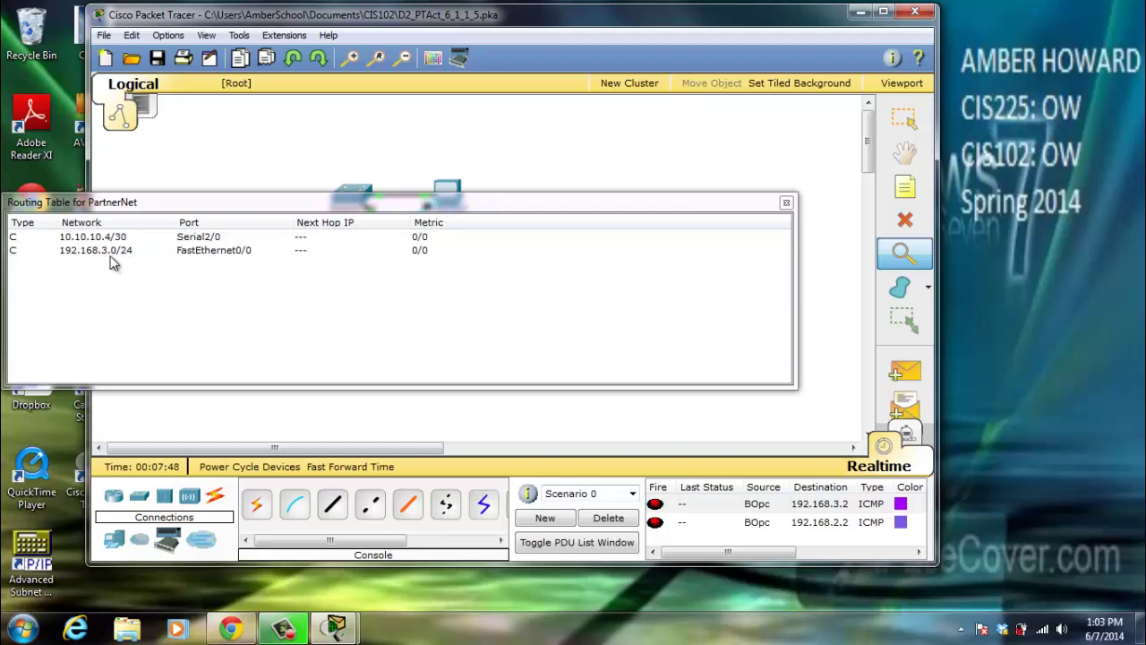
left_click(786, 202)
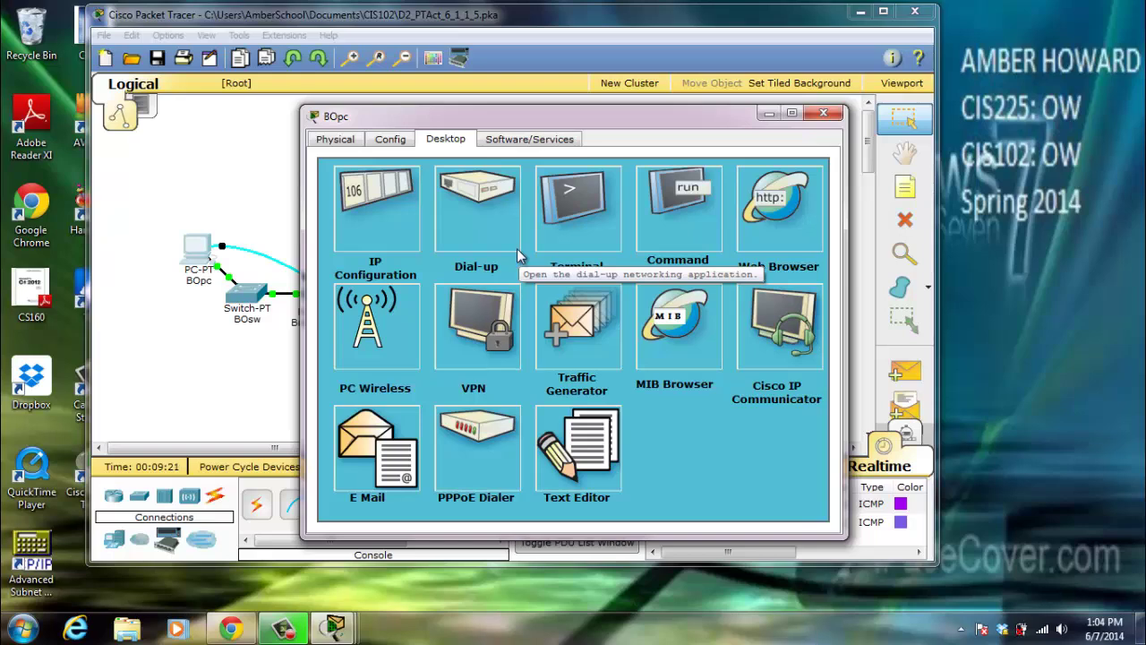
- On BranchOffice, add the default route 0.0.0.0 0.0.0.0 via 10.10.10.1
left_click(576, 215)
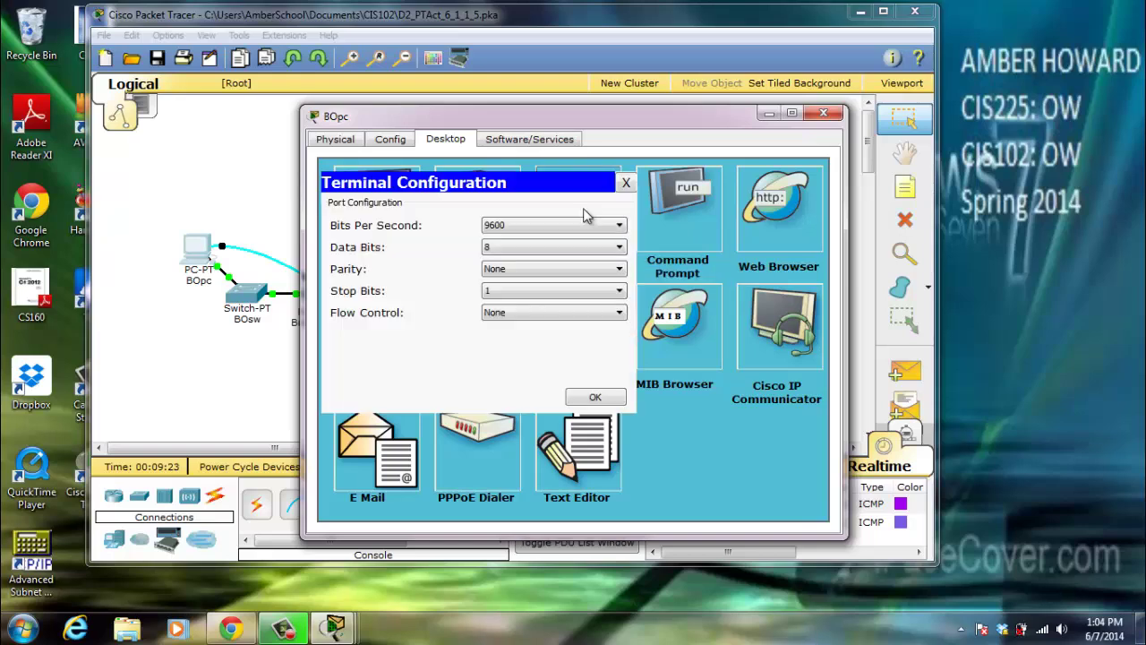
left_click(598, 396)
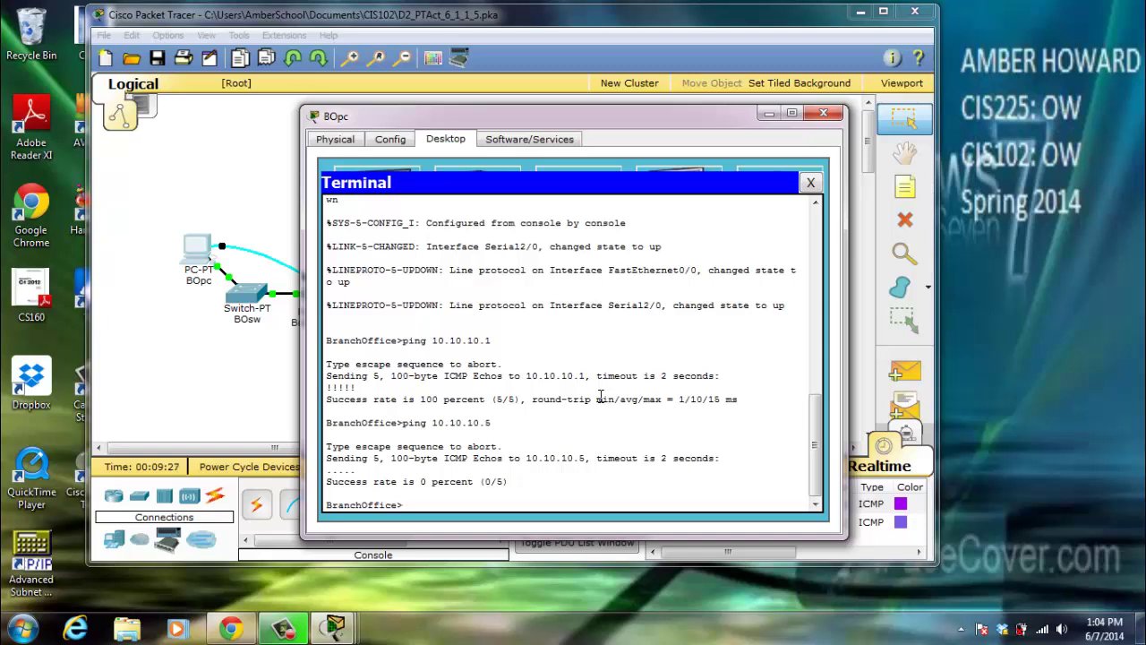
type("en")
key("Return")
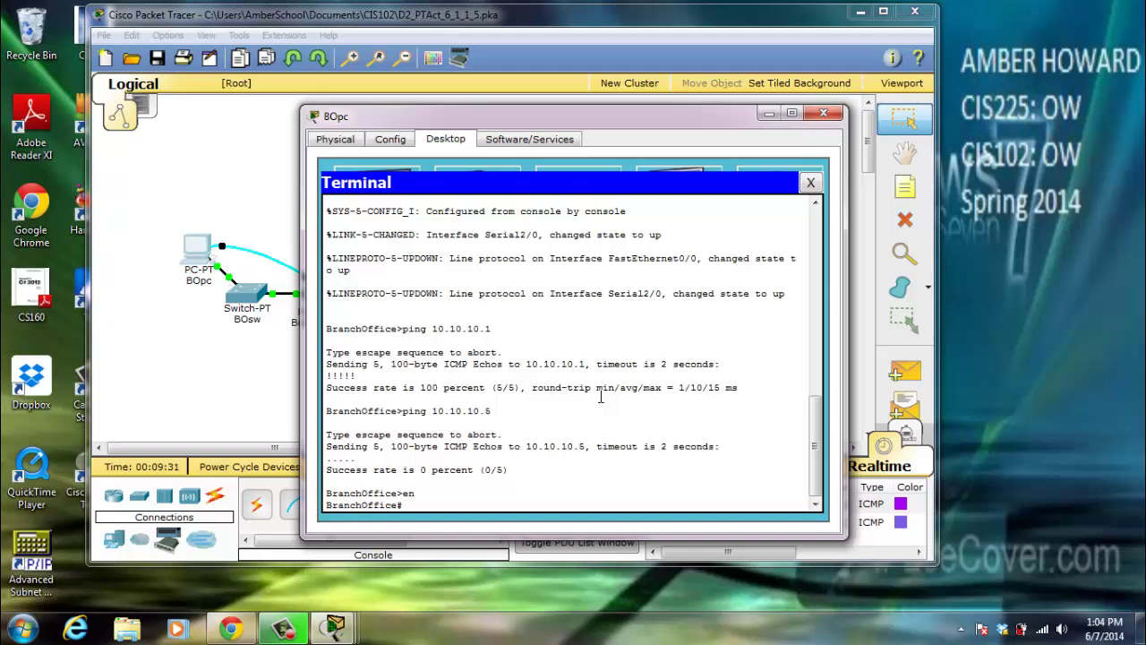
type("conf t")
key("Return")
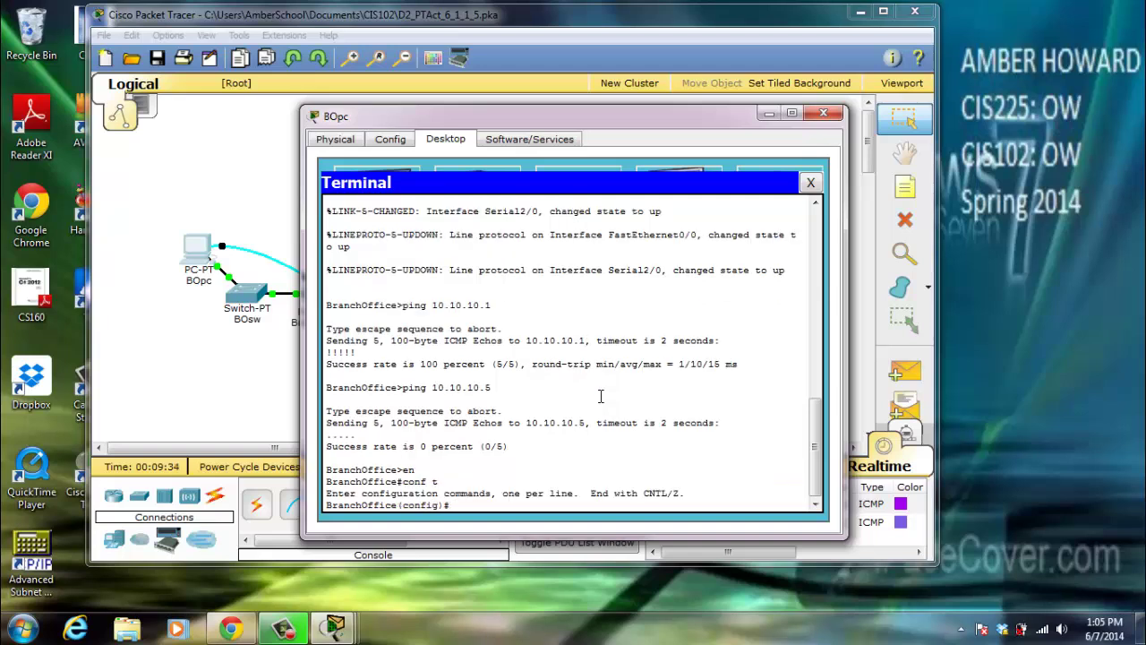
type("ip")
type(" route ")
type("0.j")
type(".0.0")
type(".0 ")
type("0.0.0.")
type("0")
type(" 10.10.1")
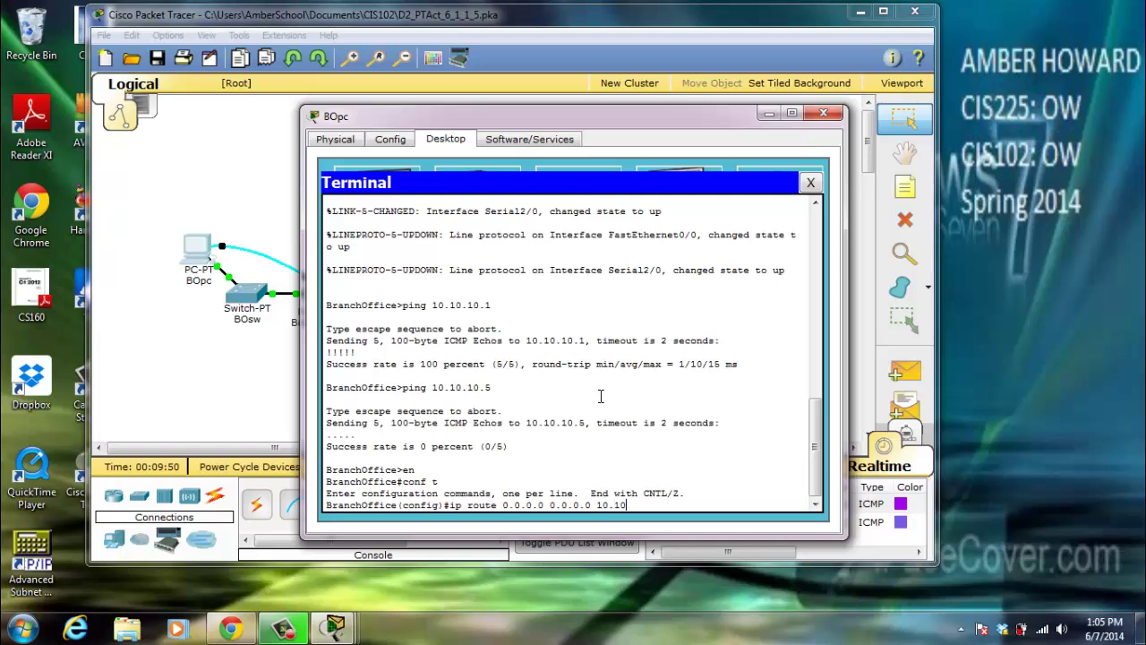
type("0.1")
key("Return")
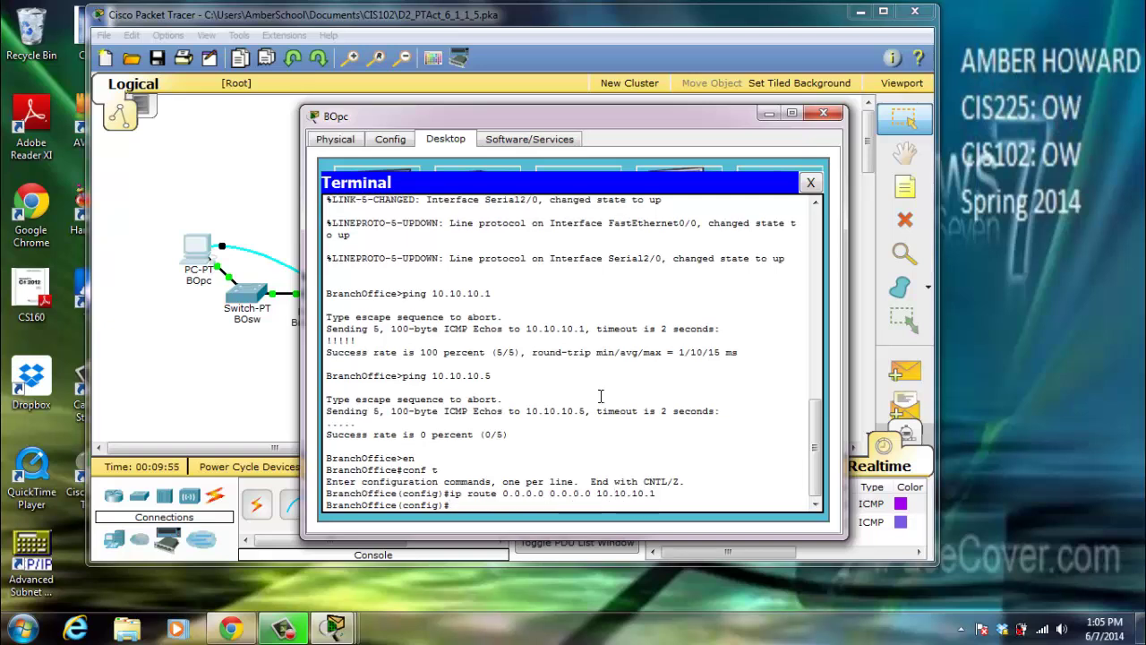
- Exit configuration mode and save BranchOffice's running-config to startup-config
type("end")
key("Return")
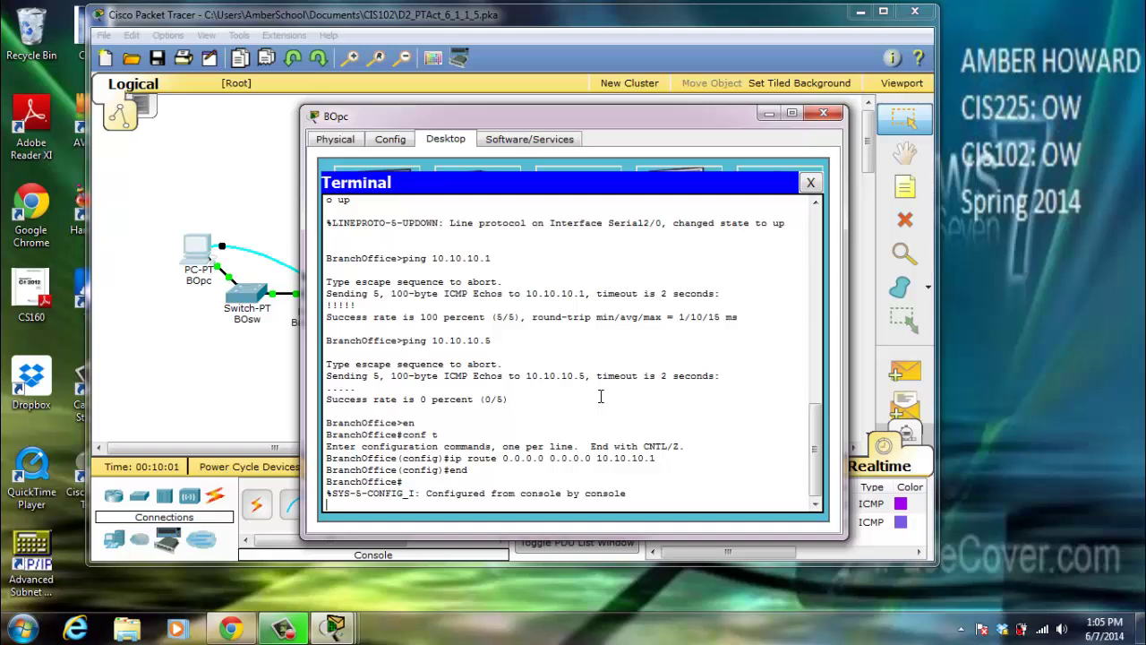
key("Return")
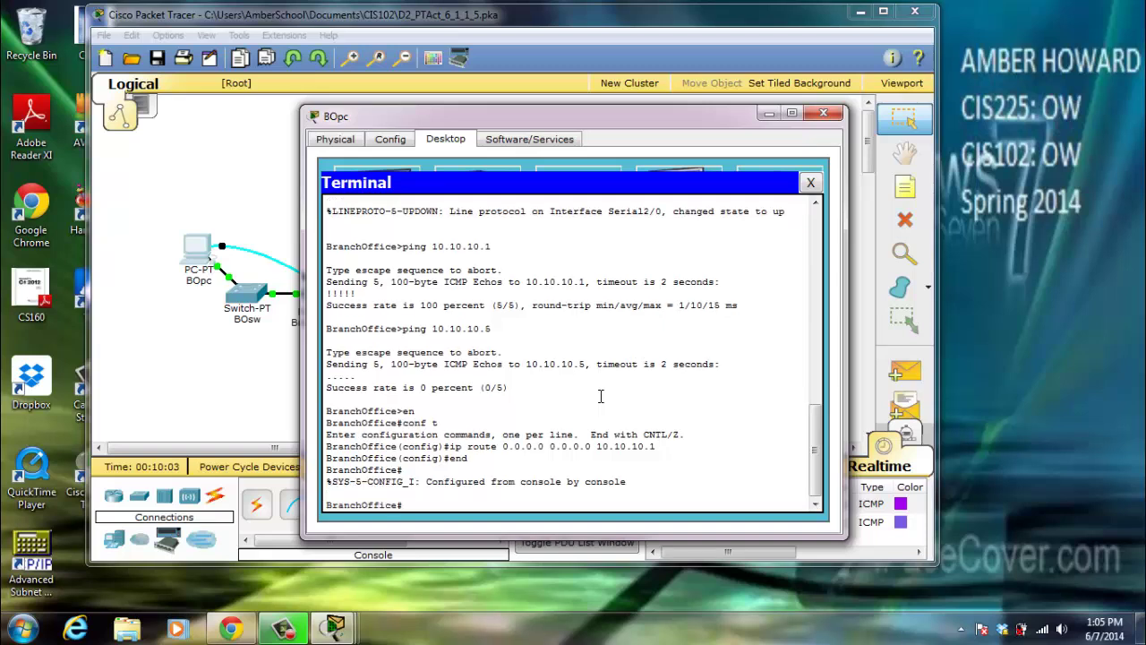
type("copy run start")
key("Return")
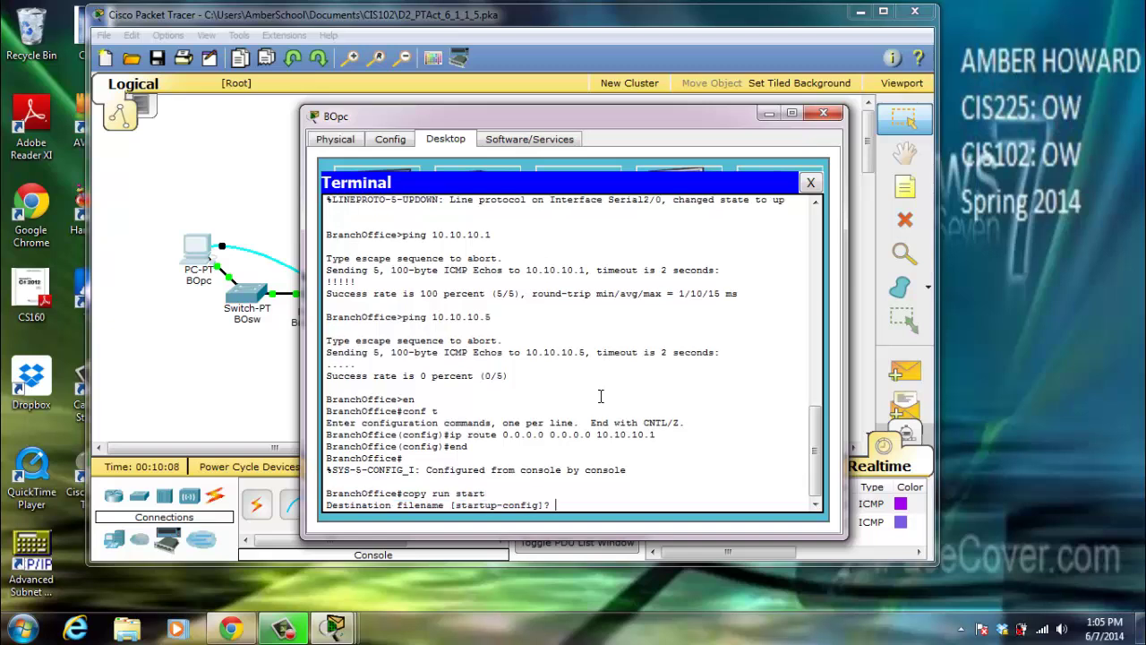
key("Return")
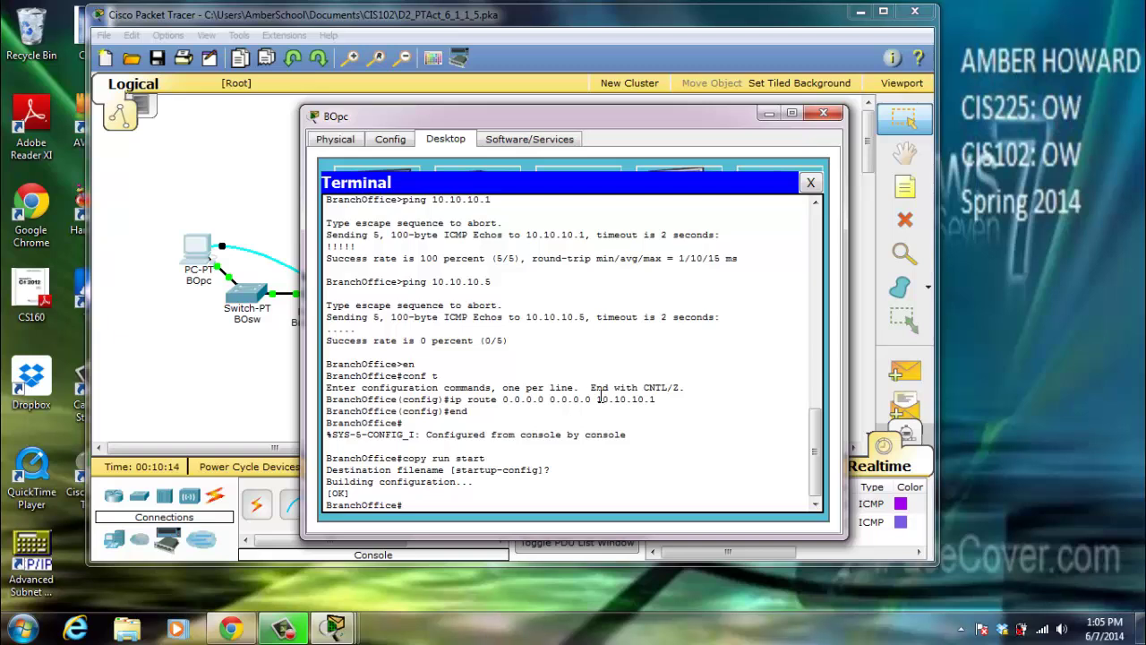
- Close BOpc's terminal and window, and bring up the PartnerNet router's CLI
left_click(810, 182)
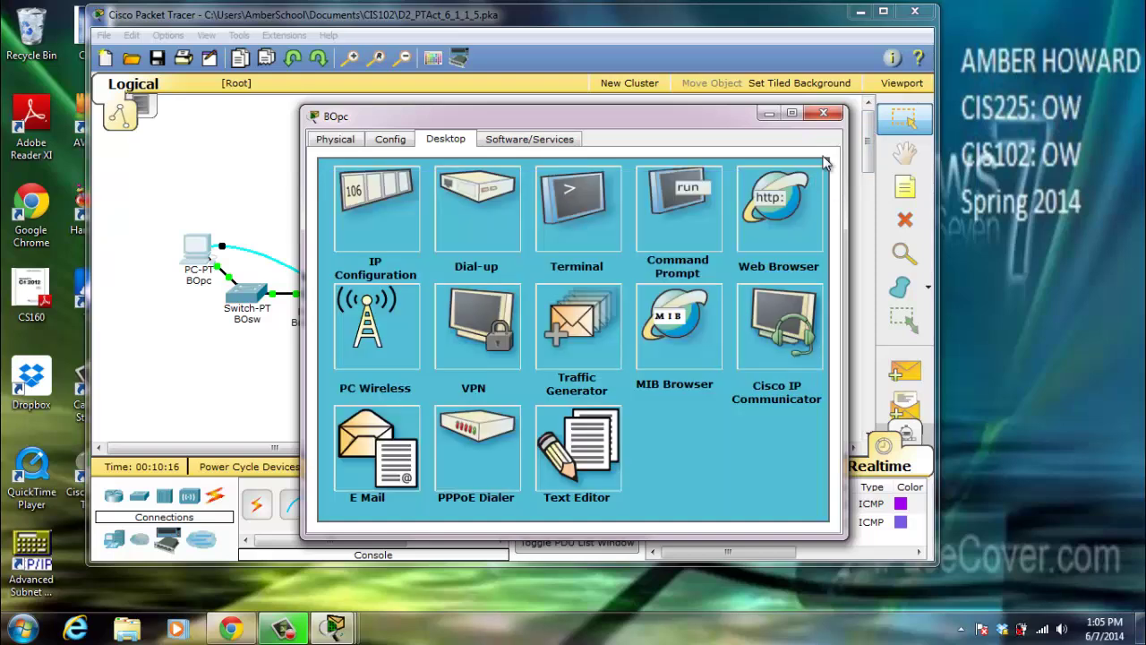
left_click(824, 114)
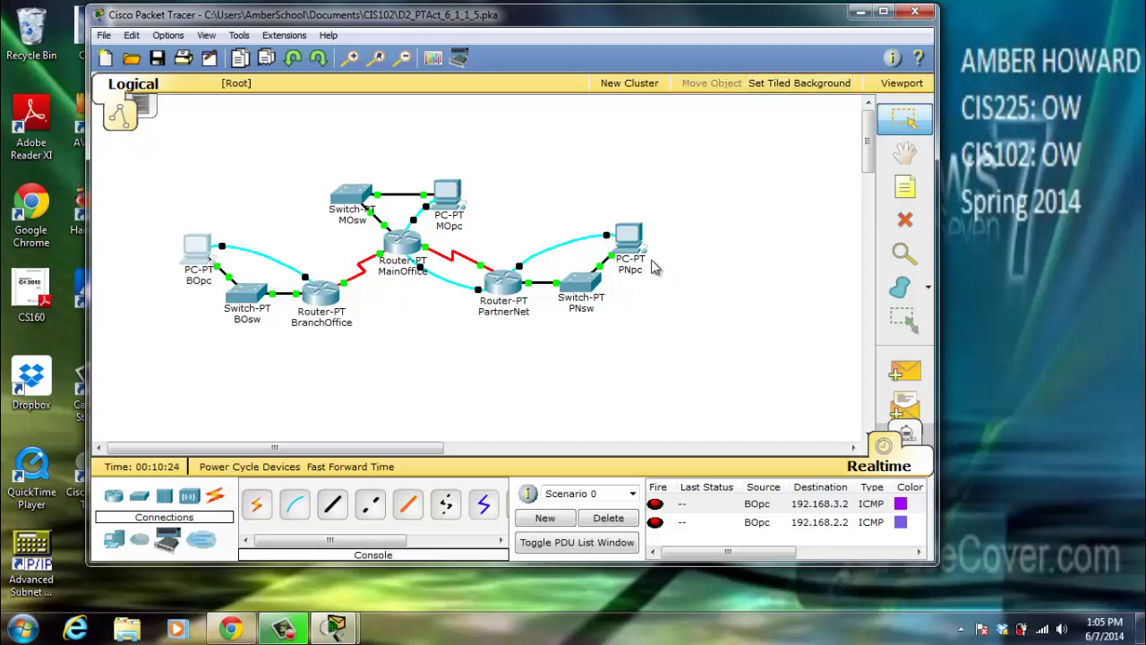
left_click(633, 238)
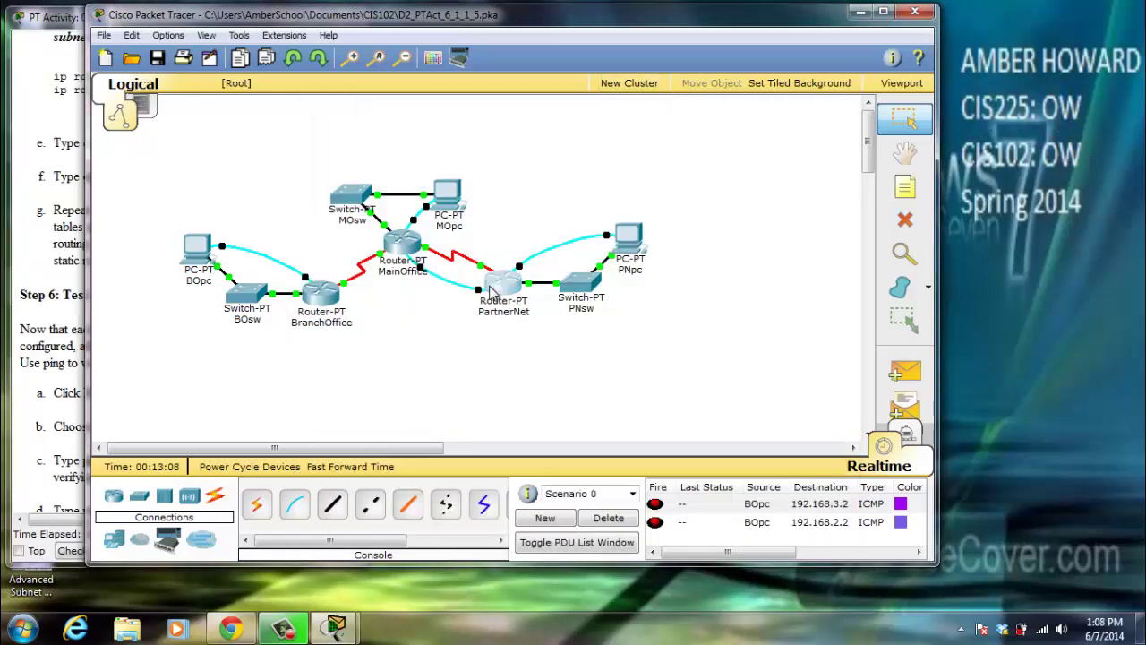
left_click(497, 300)
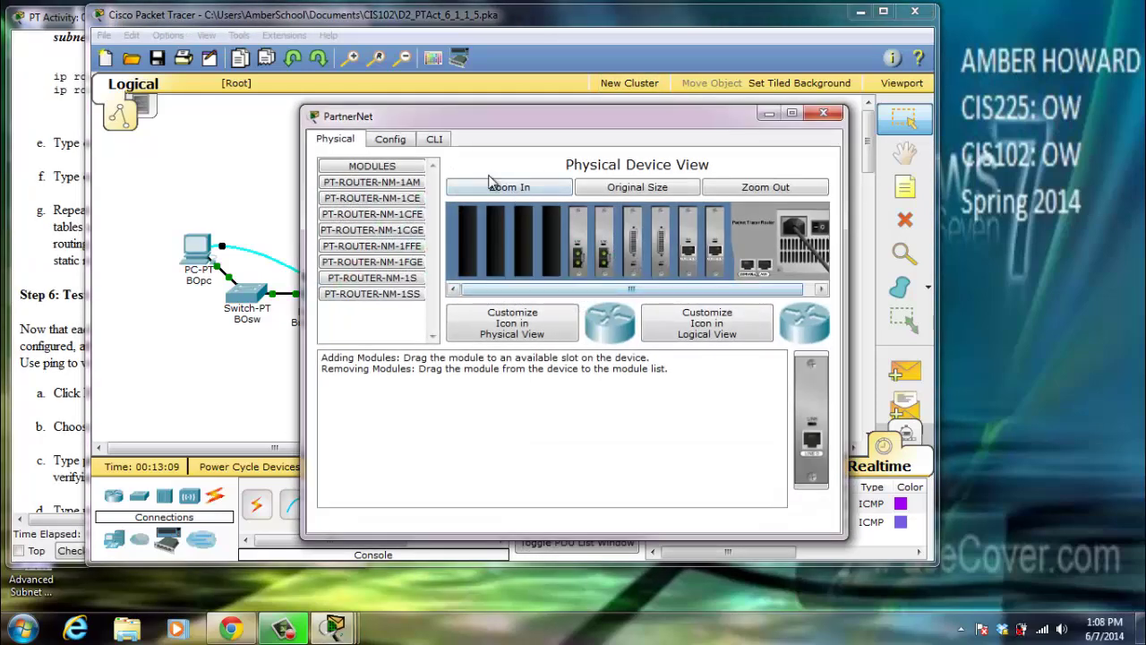
left_click(435, 140)
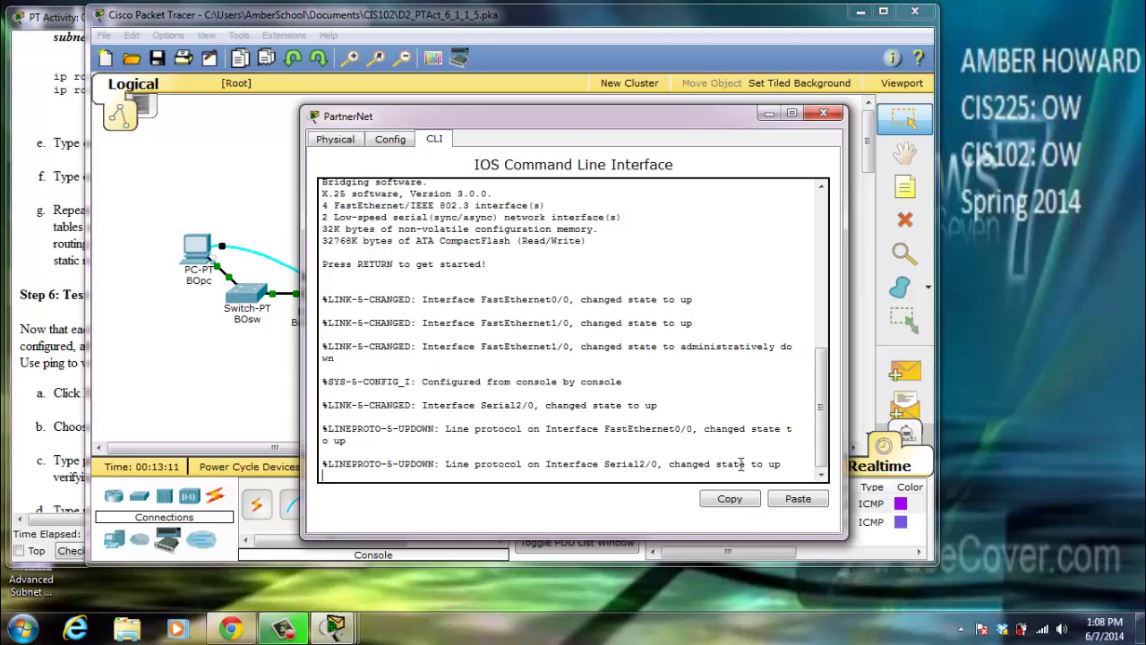
key("Return")
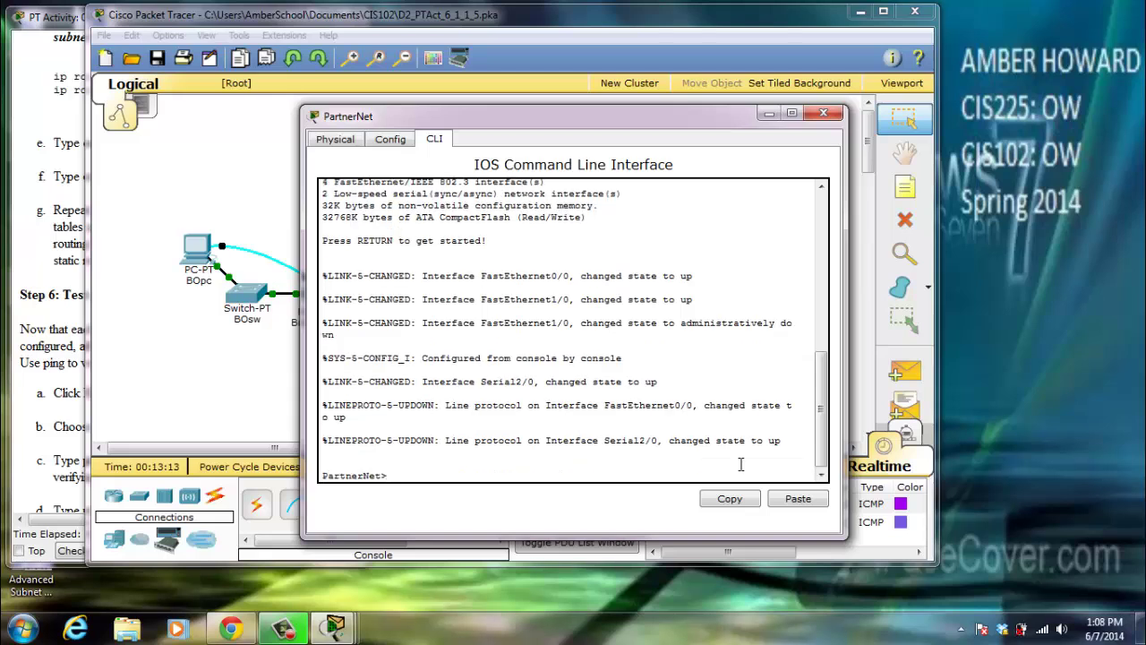
- On PartnerNet, add the default route 0.0.0.0 0.0.0.0 via 10.10.10.5
type("en")
key("Return")
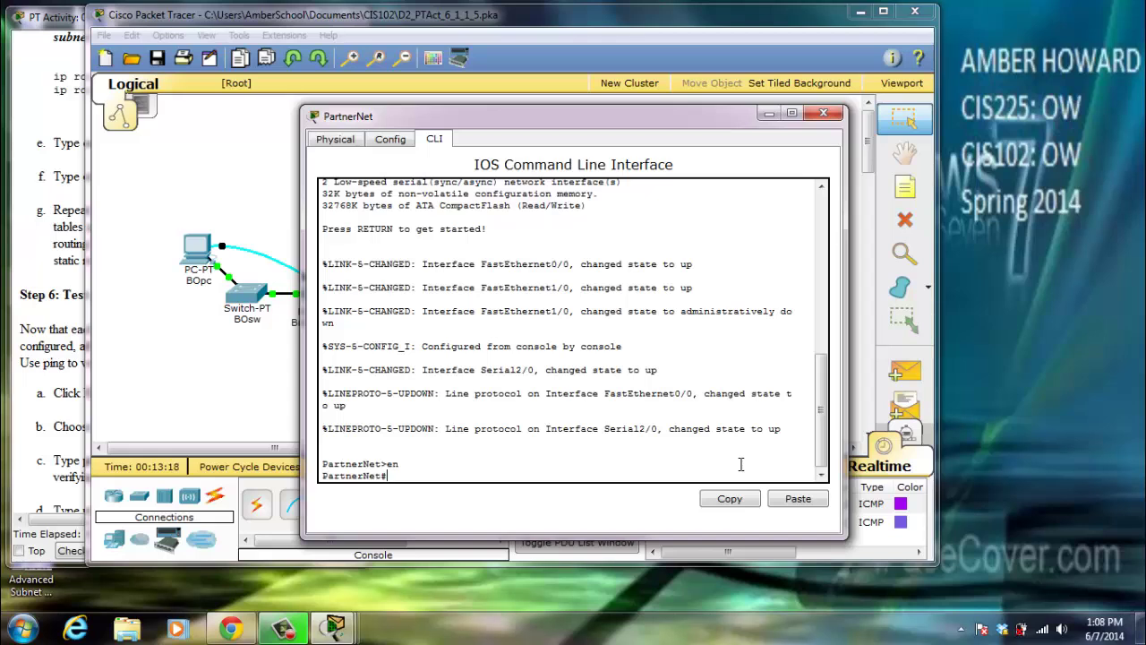
type("conf t")
key("Return")
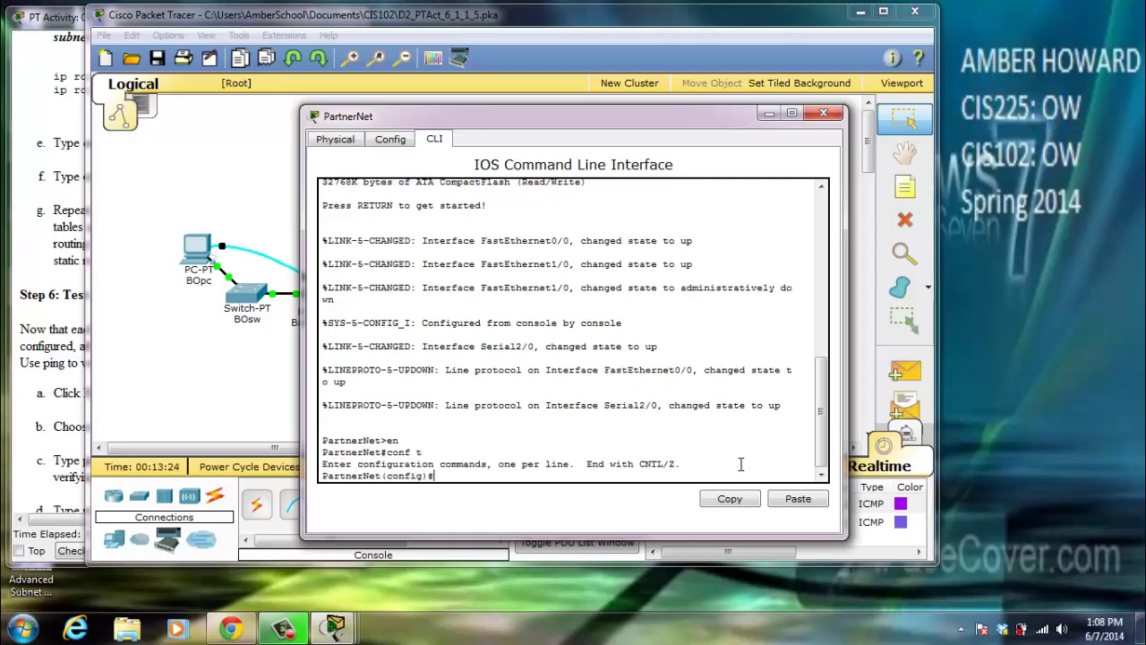
type("ip route 0.0.0.0 0.0.0.0")
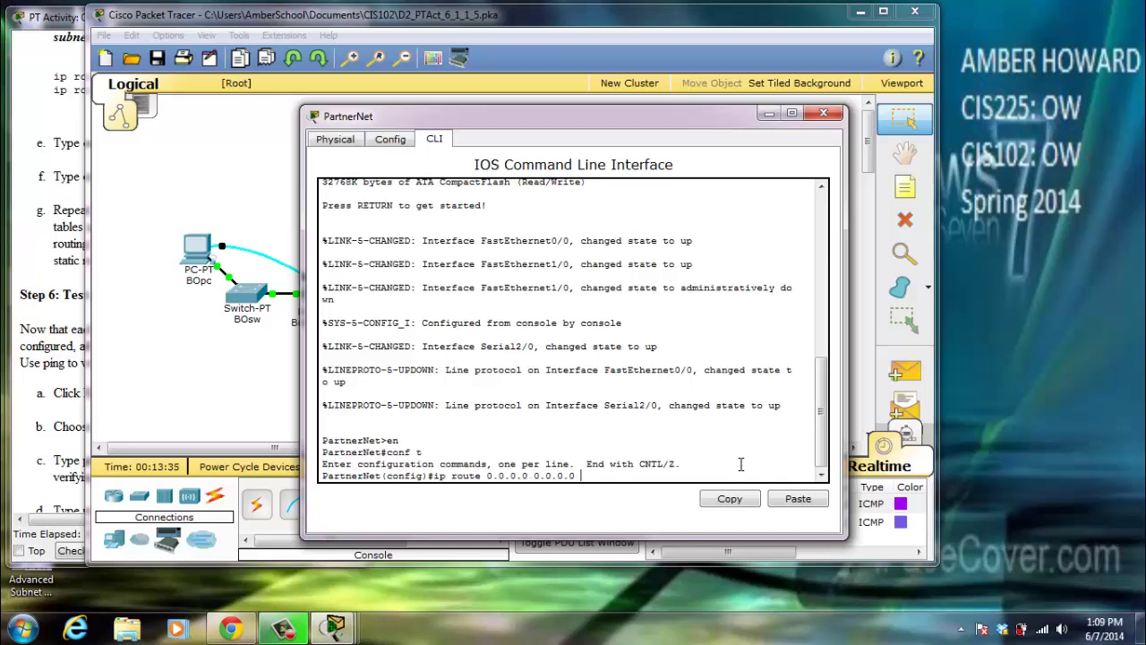
type(" 10.10.10.5")
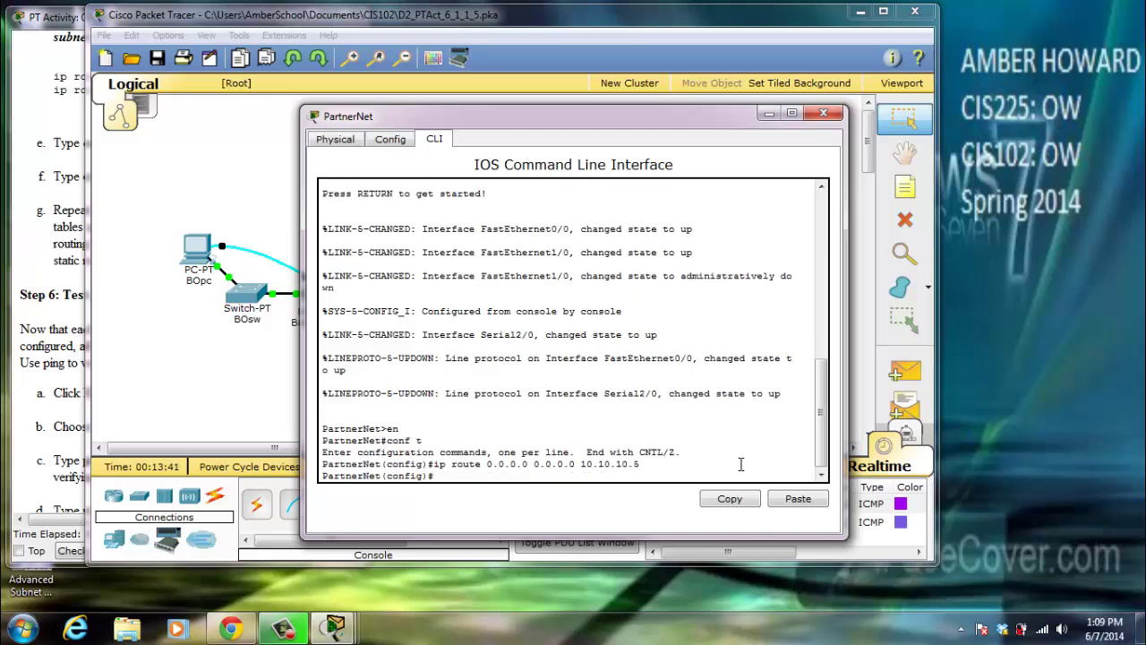
key("Return")
- Save PartnerNet's running-config to startup-config and close its window
type("end")
key("Return")
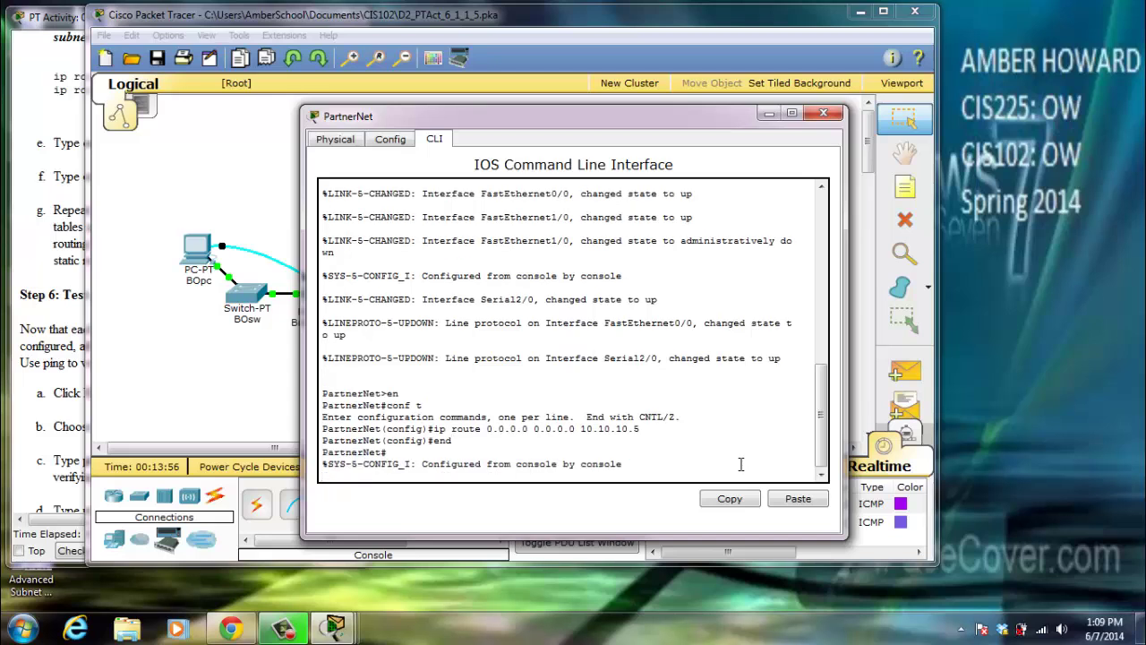
type("copy run start")
key("Return")
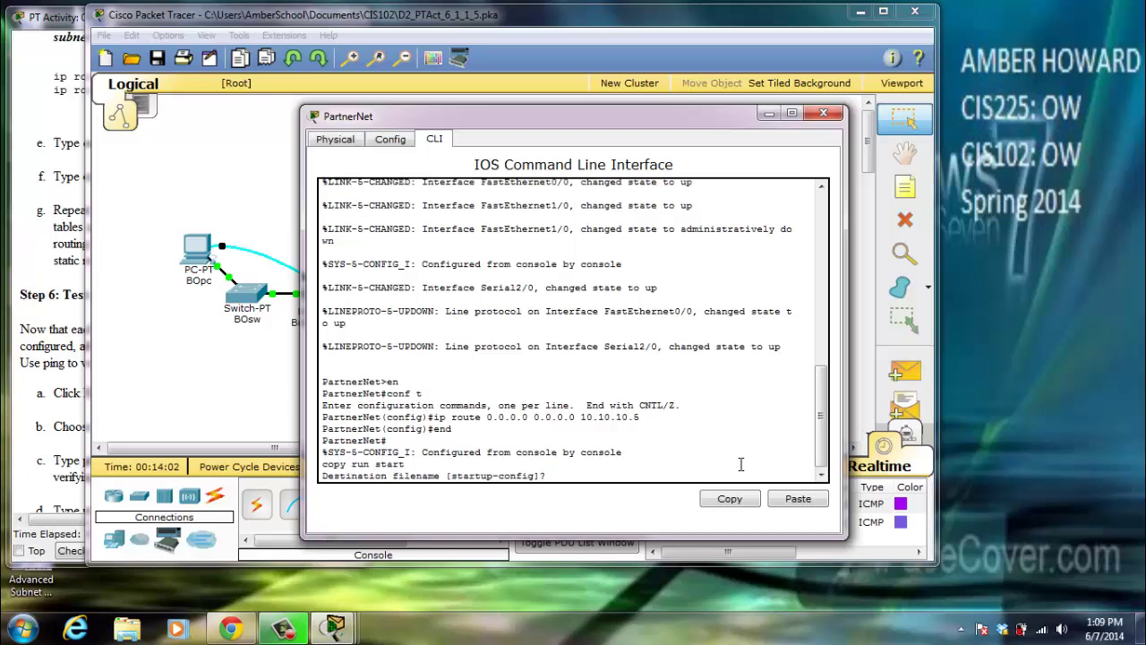
key("Return")
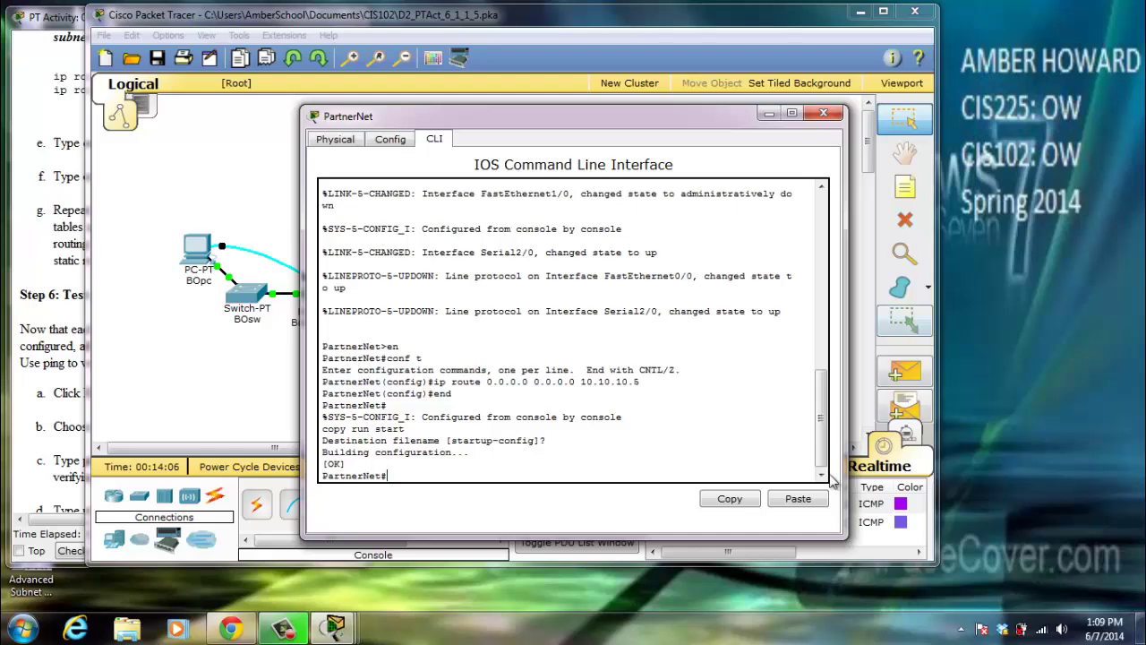
left_click(824, 115)
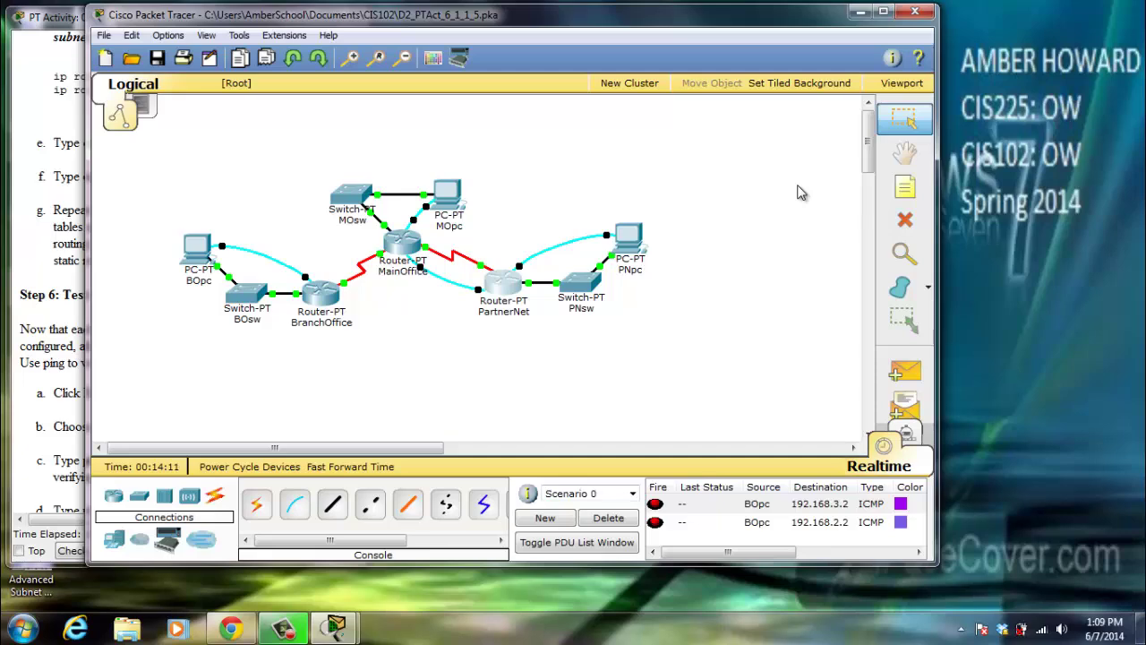
- Open a console terminal from MOpc to the MainOffice router with the default port settings
left_click(449, 194)
left_click(447, 139)
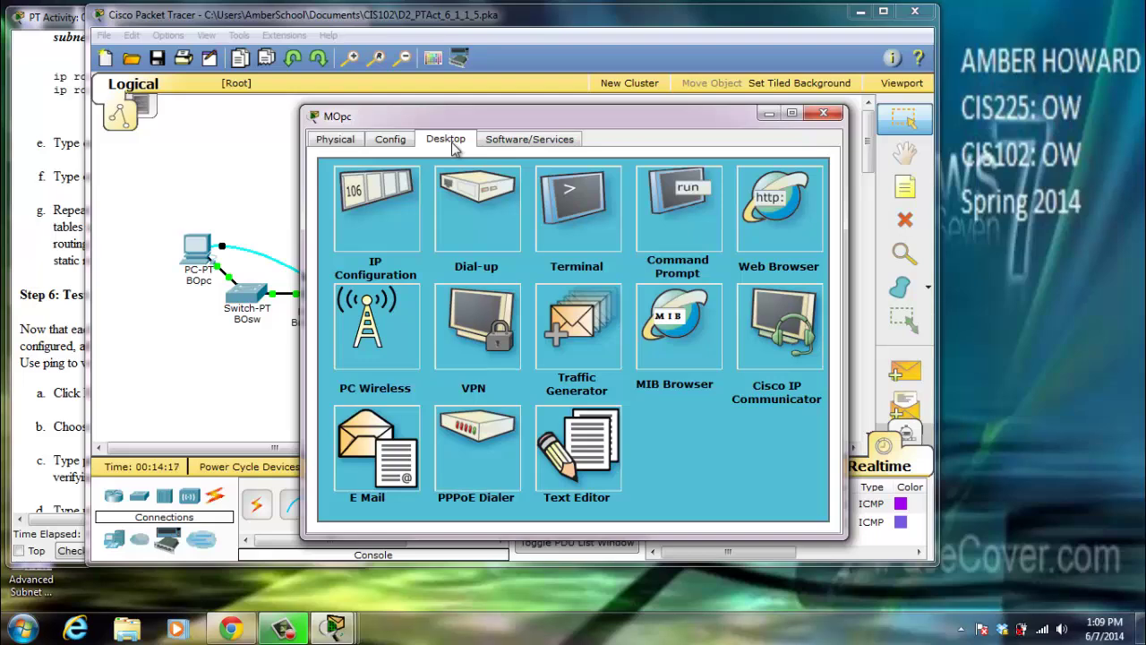
left_click(618, 199)
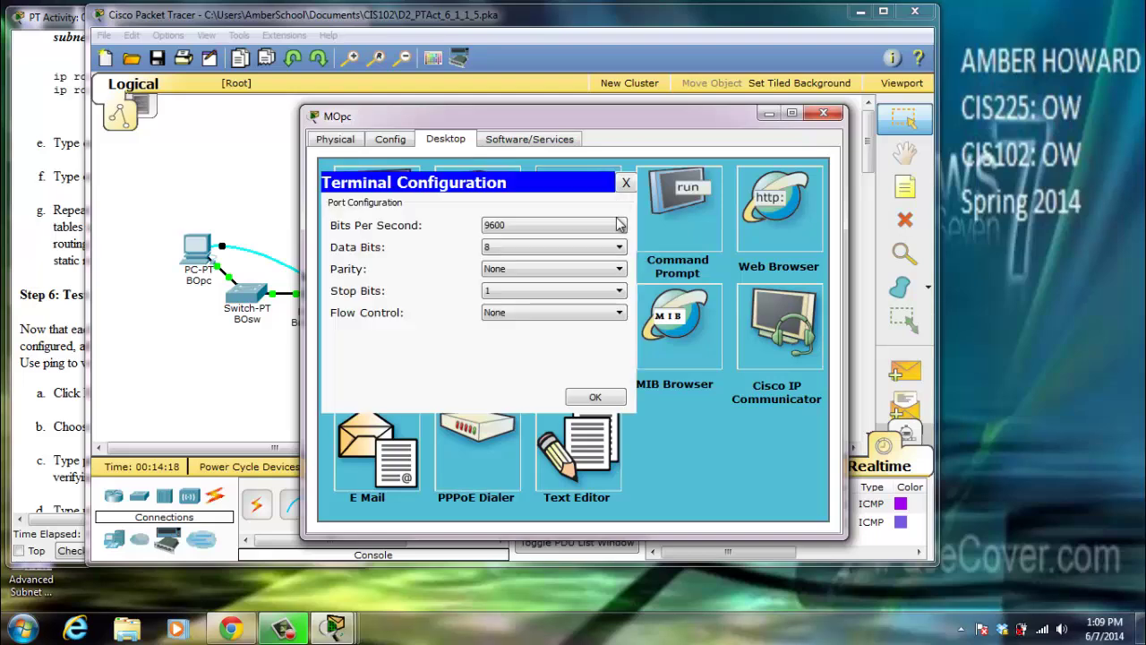
left_click(595, 396)
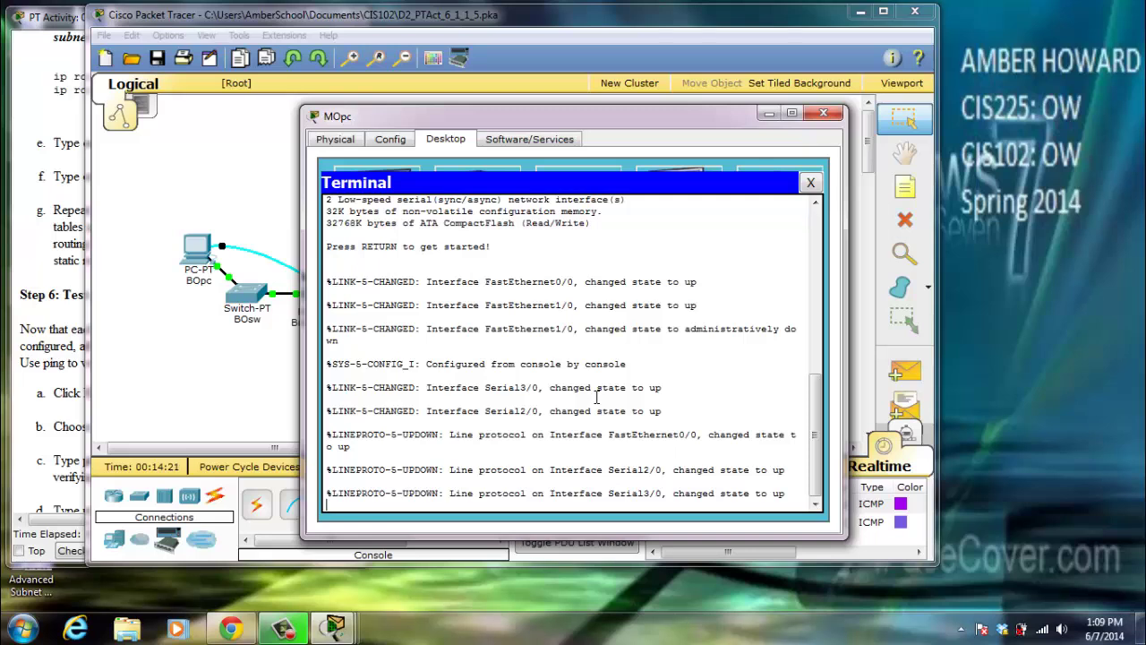
key("Return")
- Add static routes to 192.168.1.0/24 via 10.10.10.2 and 192.168.3.0/24 via 10.10.10.6
type("en")
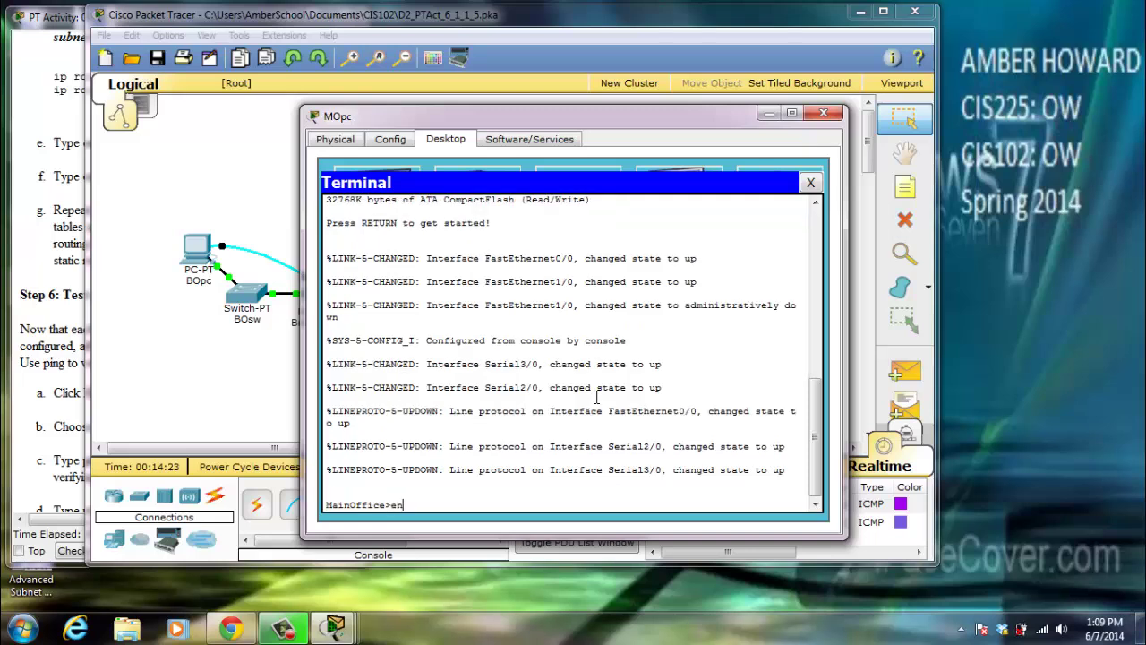
key("Return")
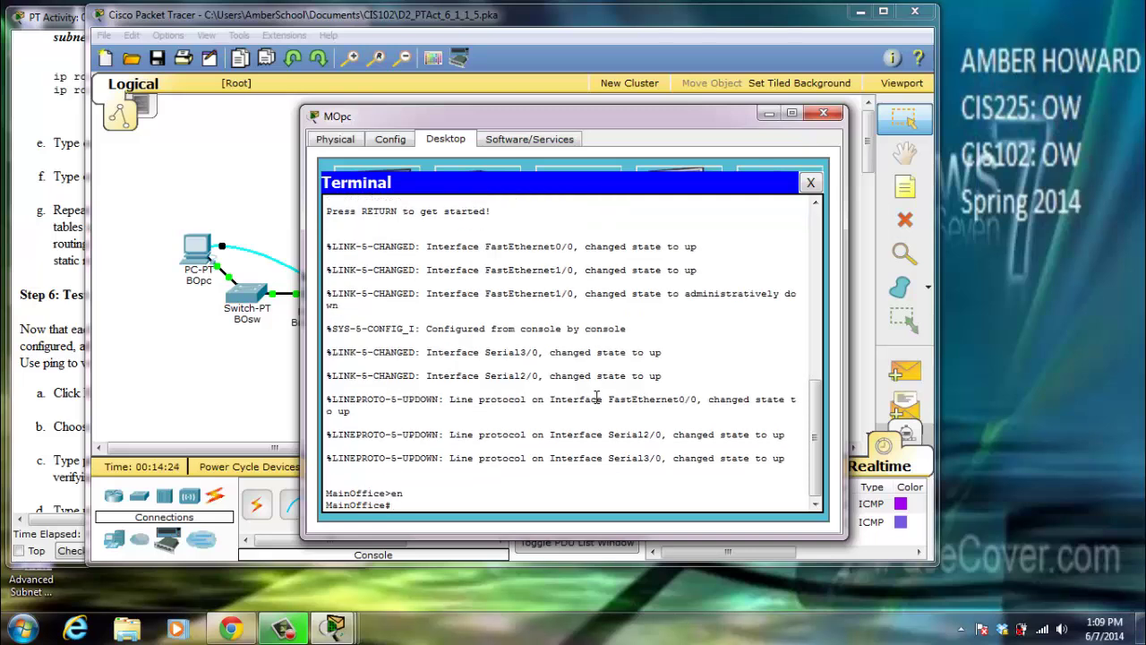
type("conf t")
key("Return")
type("i")
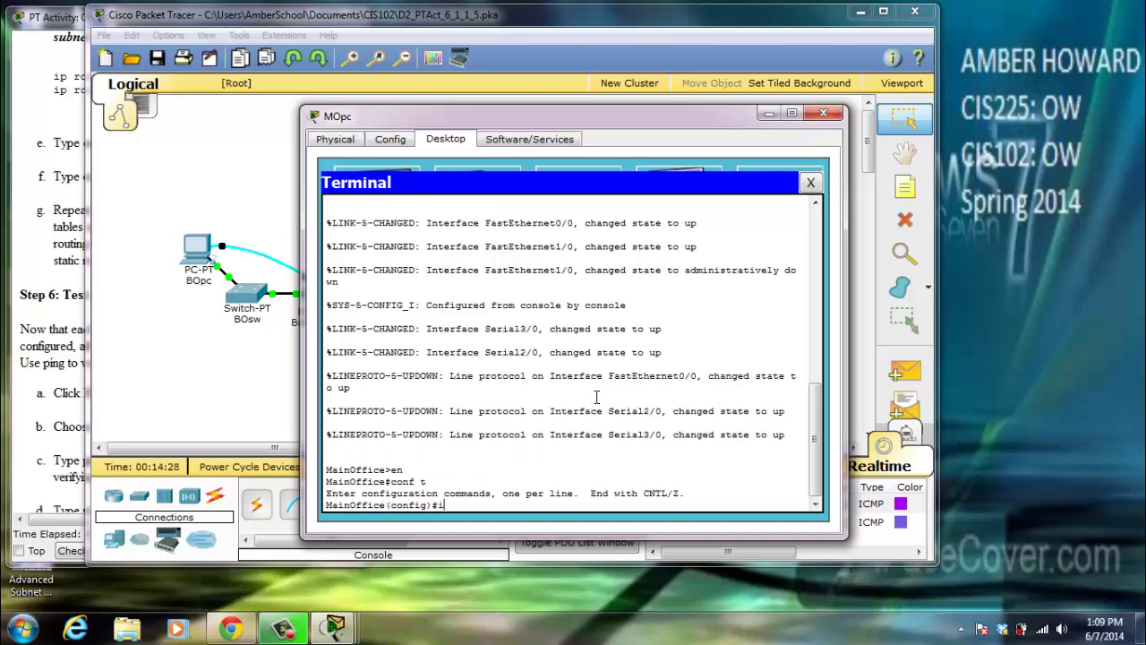
type("p route 192.168.1.0 255.2")
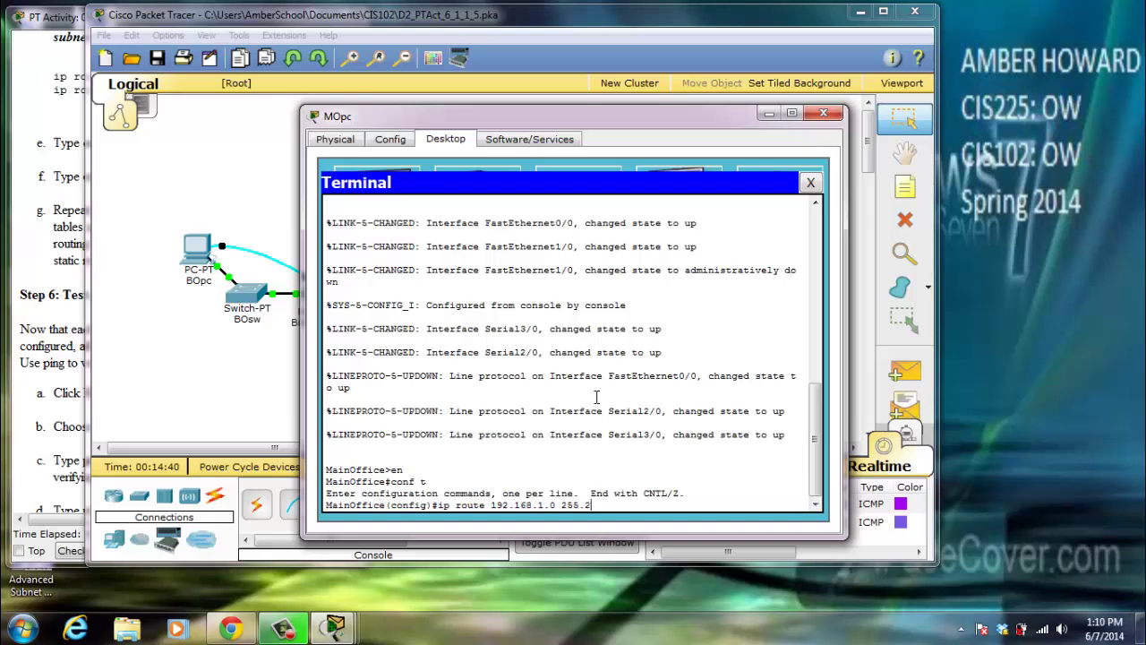
type("55.255.0 10.10.10.2")
key("Return")
type("ip")
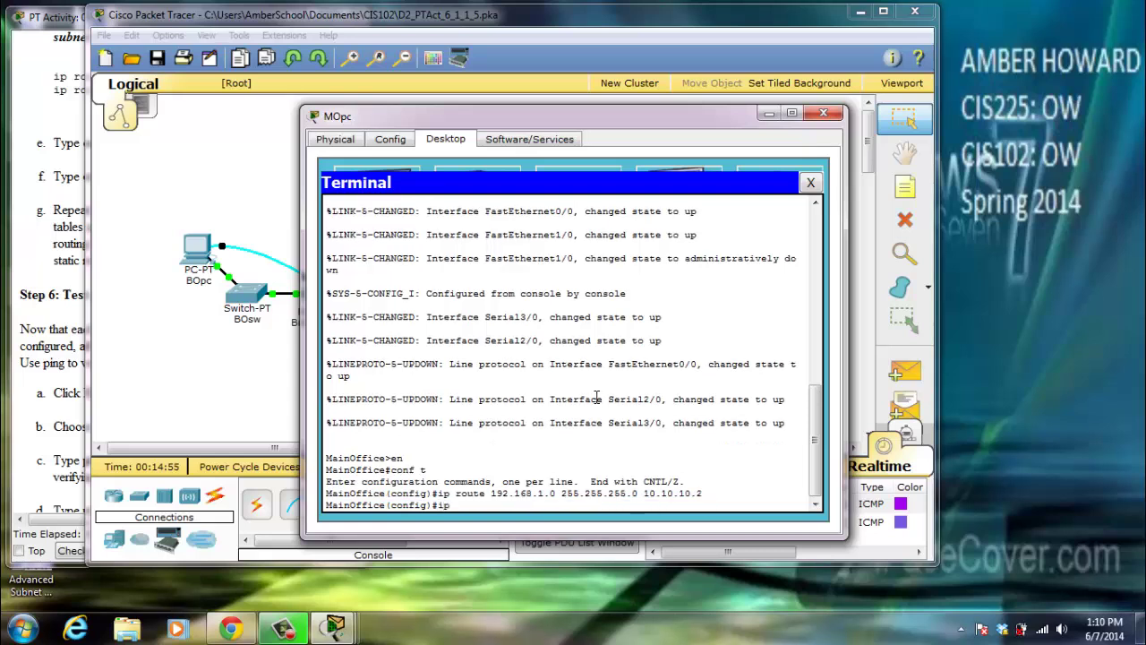
type(" route 192.168.3.0 255.255.255")
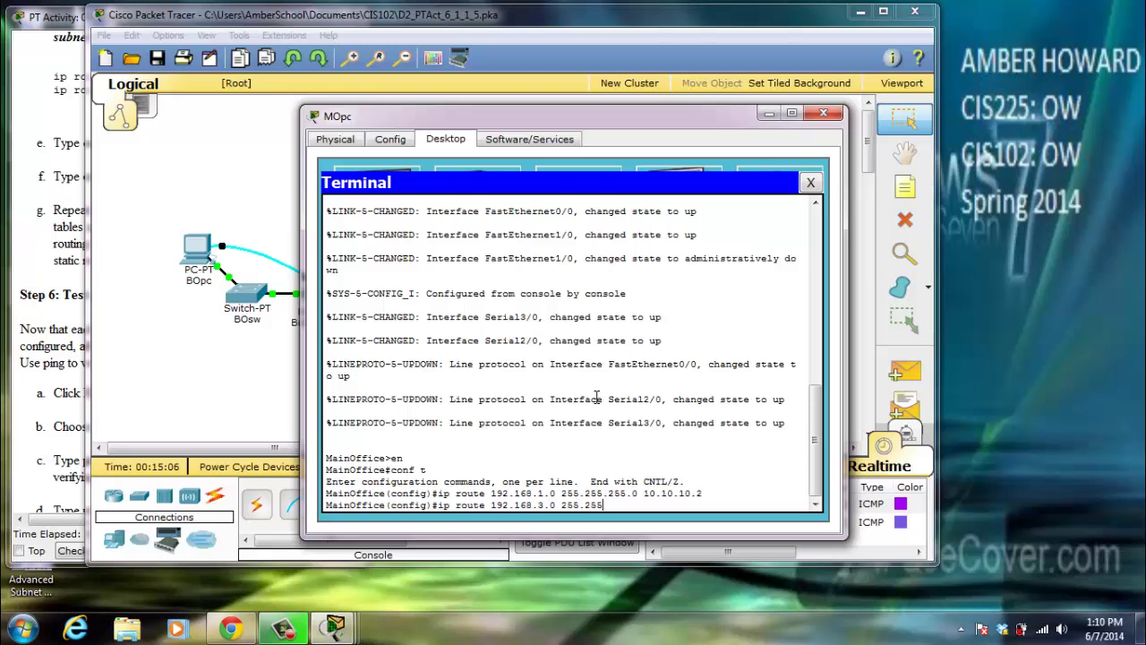
type(".0")
type(" 10.10.10")
type("10")
type(".6")
key("Return")
- Exit configuration mode and save the running configuration to startup-config
type("end")
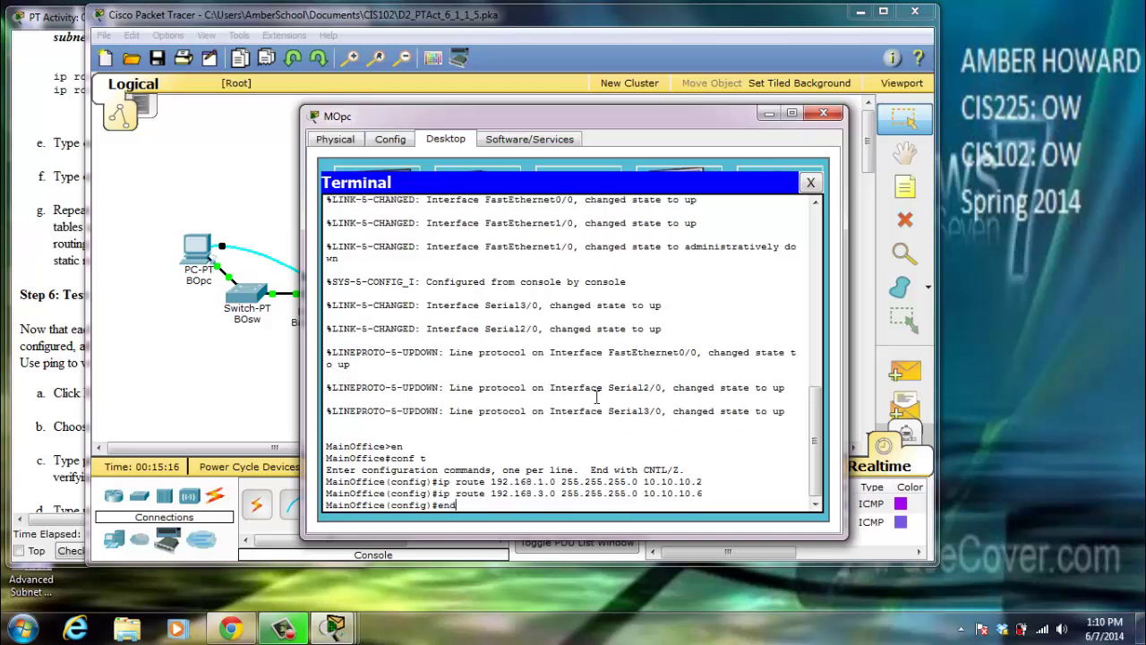
key("Return")
type("copy")
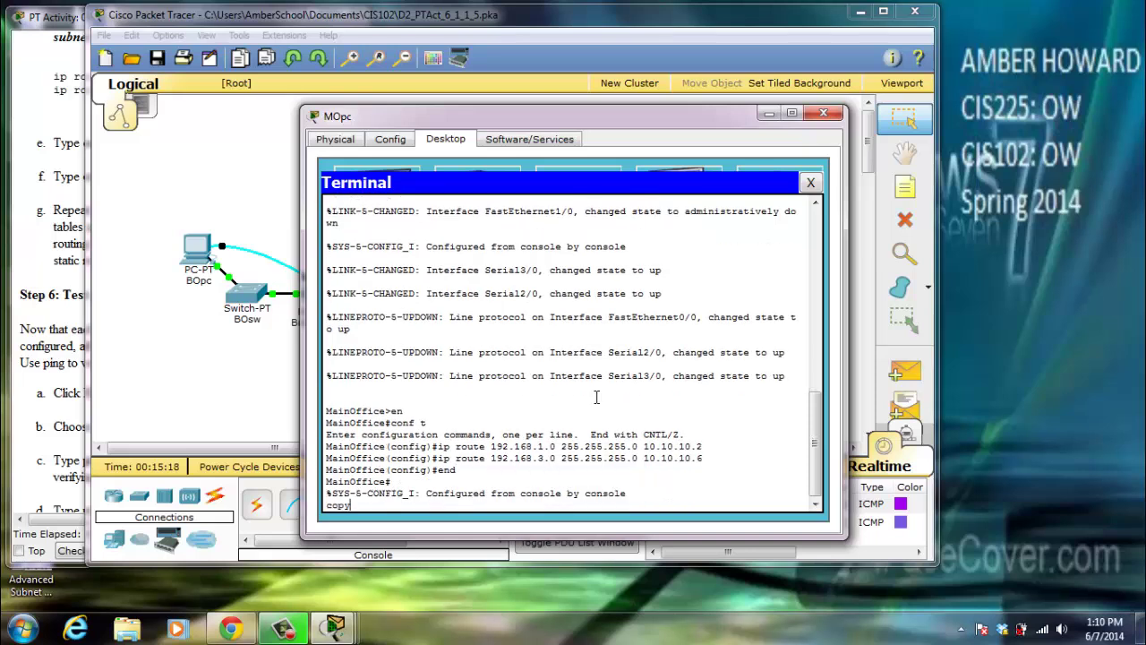
type(" run s")
type("tart")
key("Return")
key("Return")
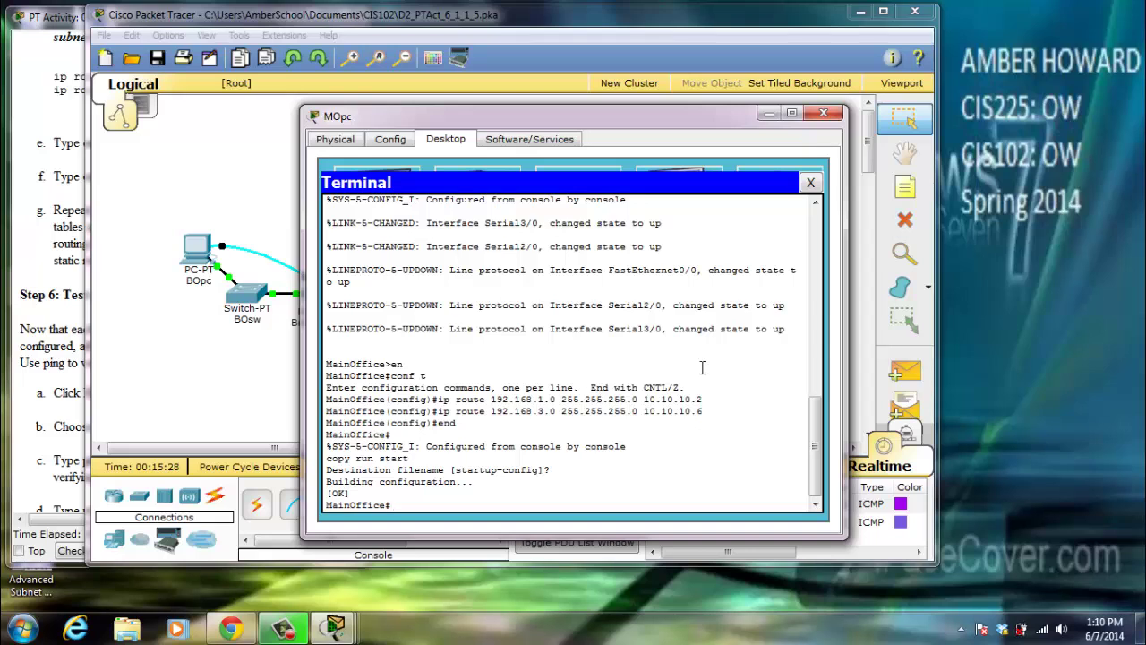
- Close the MOpc windows and inspect the PartnerNet routing table
left_click(810, 184)
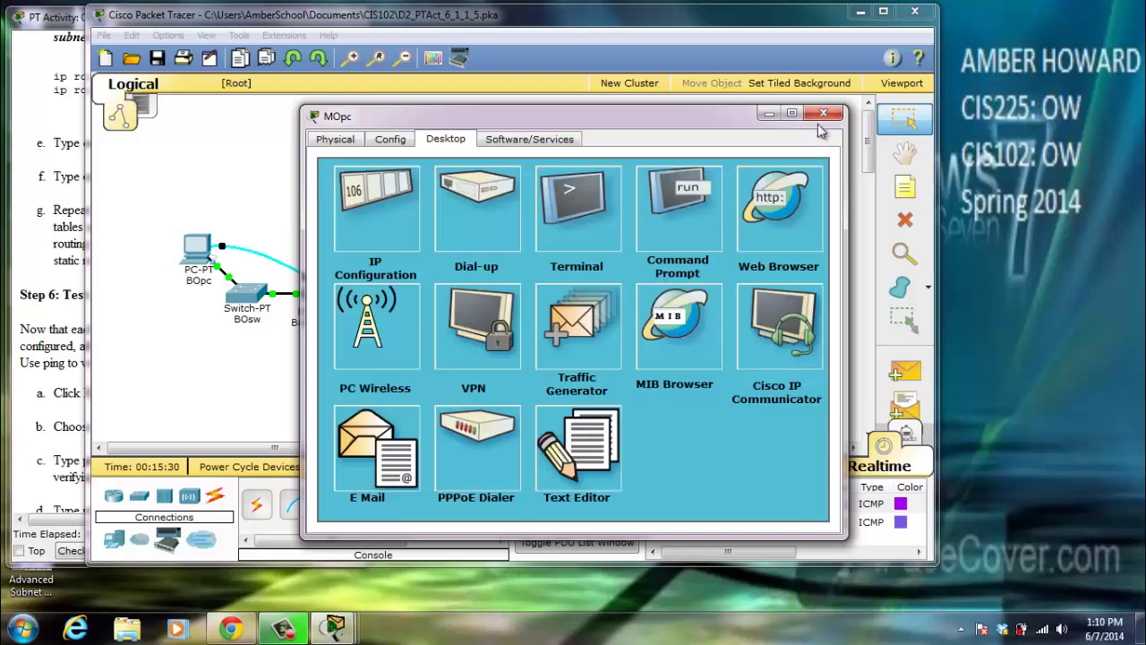
left_click(823, 113)
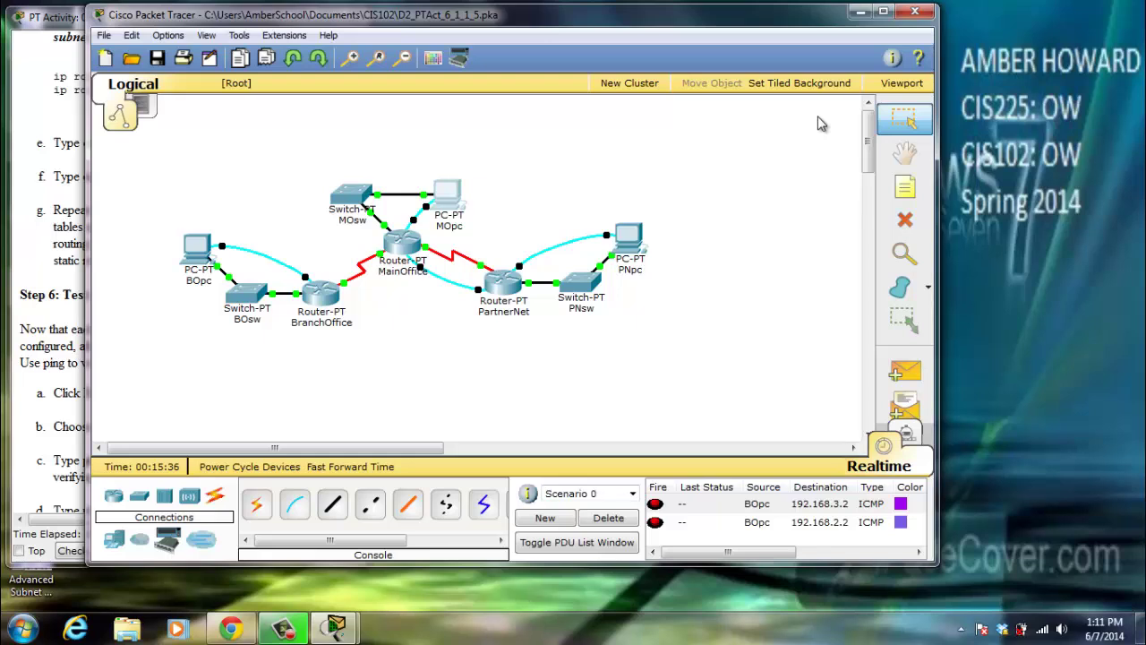
left_click(903, 256)
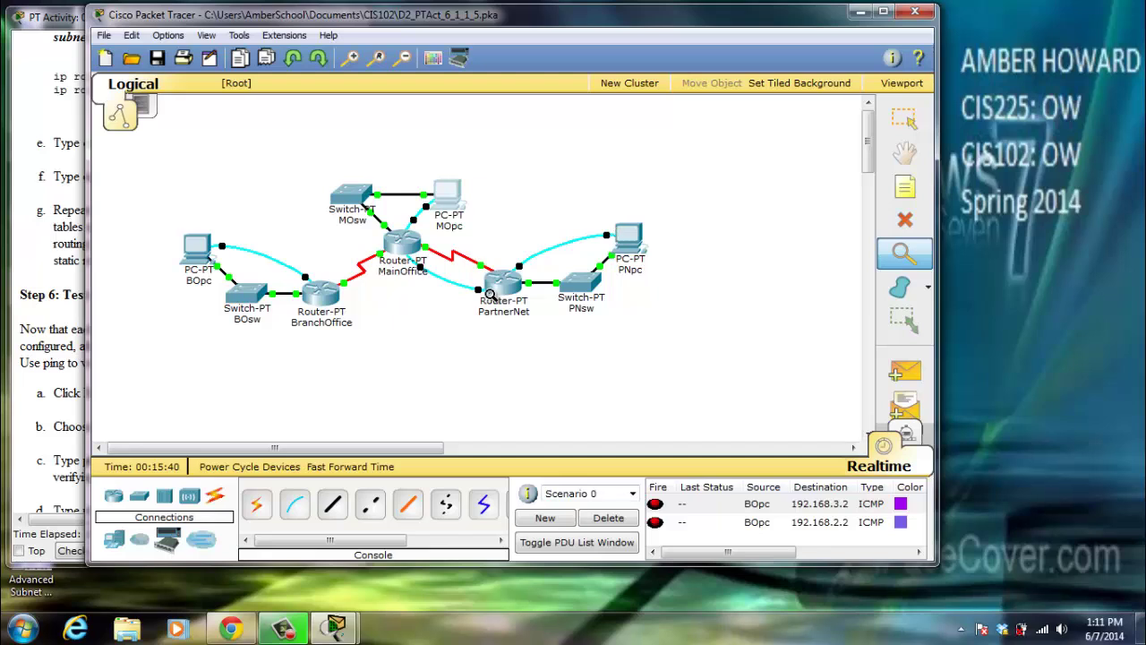
left_click(504, 283)
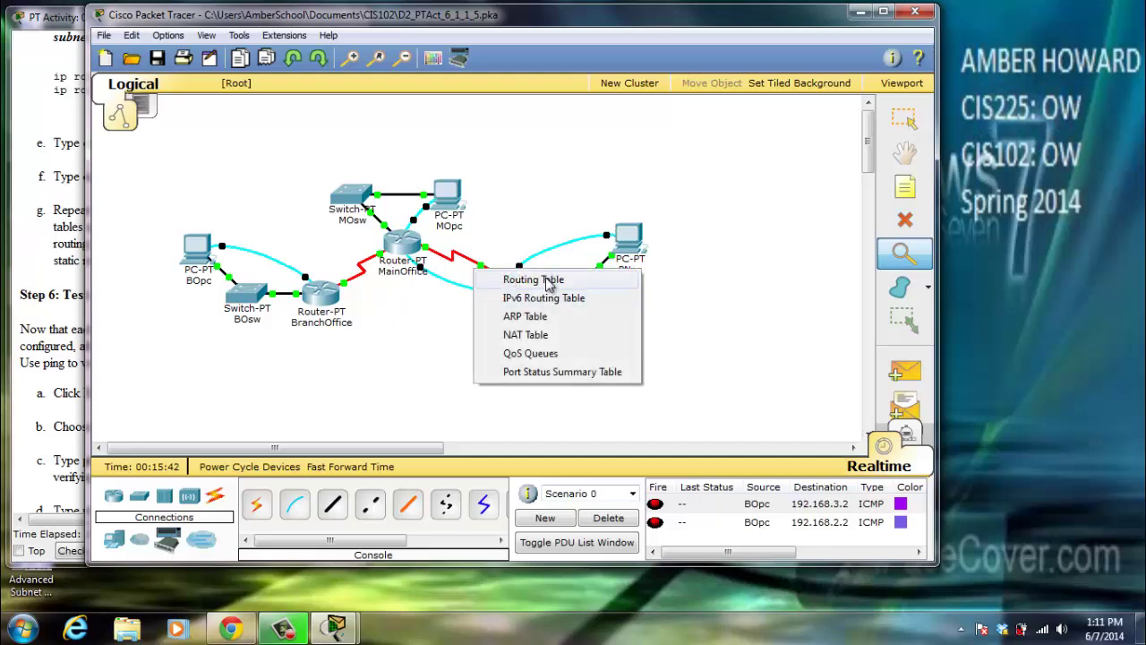
left_click(545, 283)
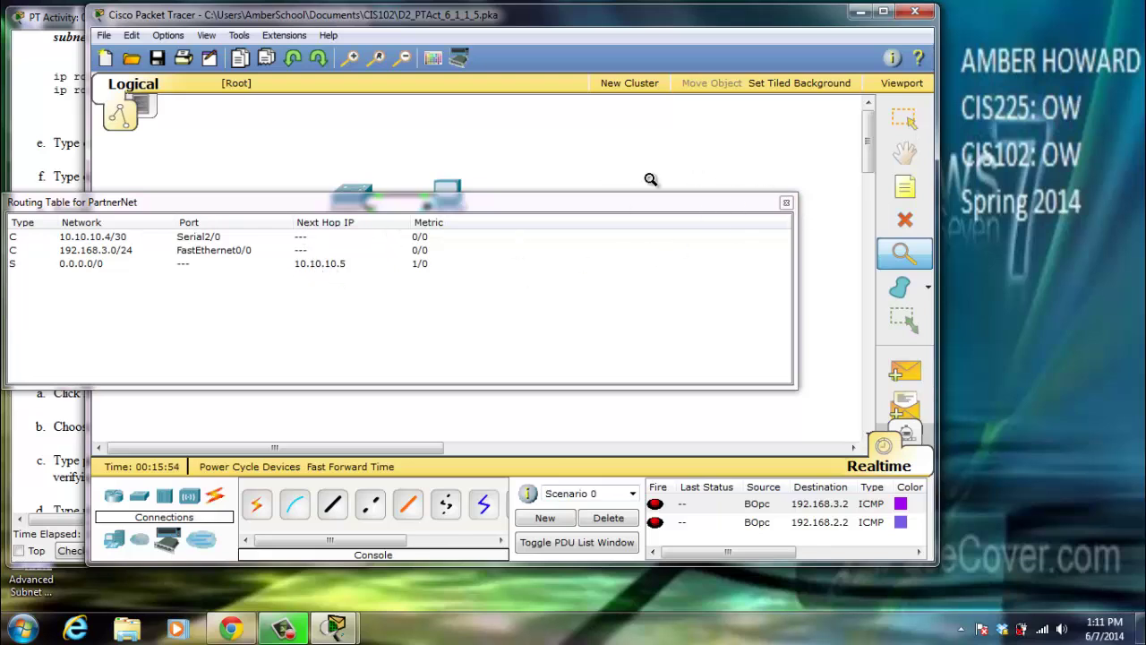
left_click(786, 204)
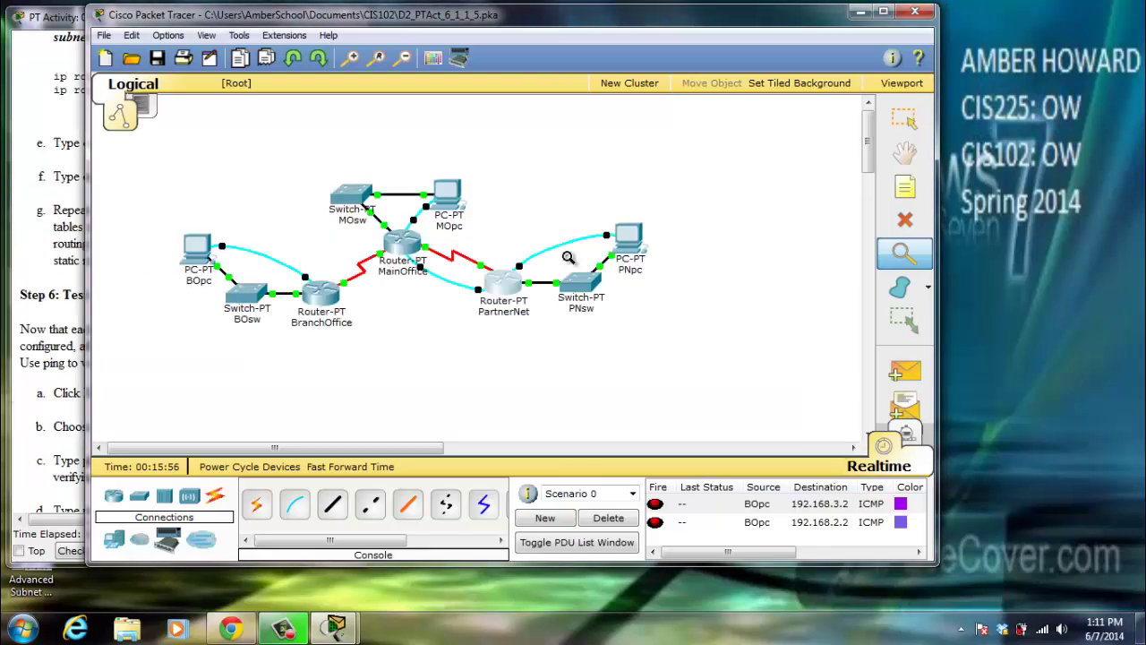
- Inspect the MainOffice and BranchOffice routing tables, then return to normal selection mode
left_click(397, 240)
left_click(425, 242)
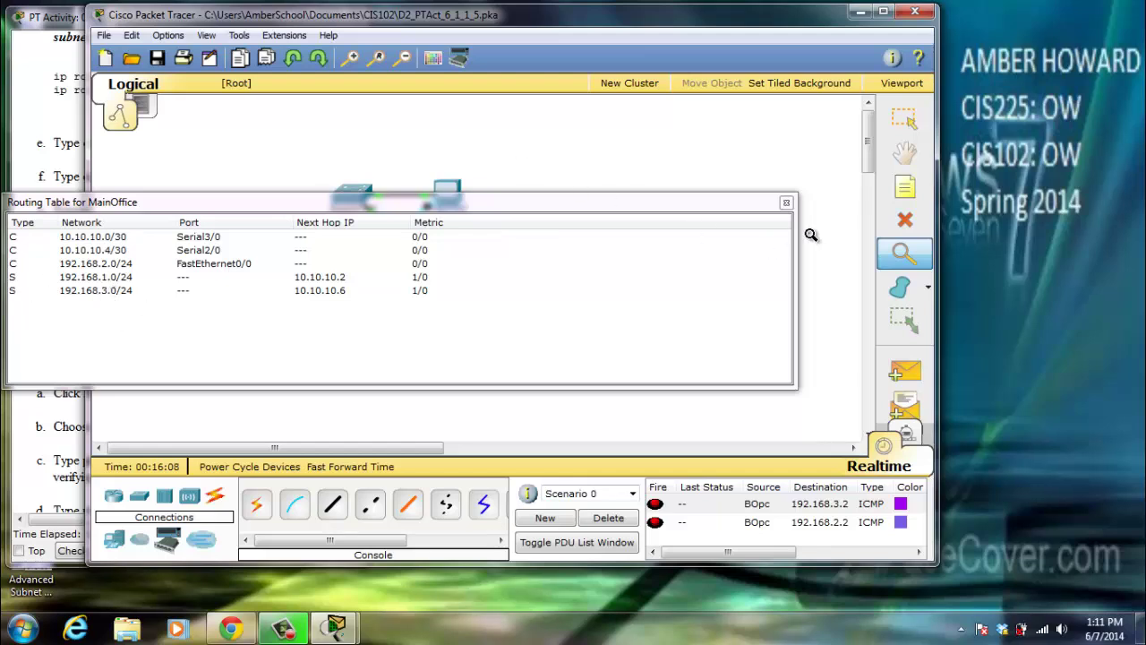
left_click(789, 204)
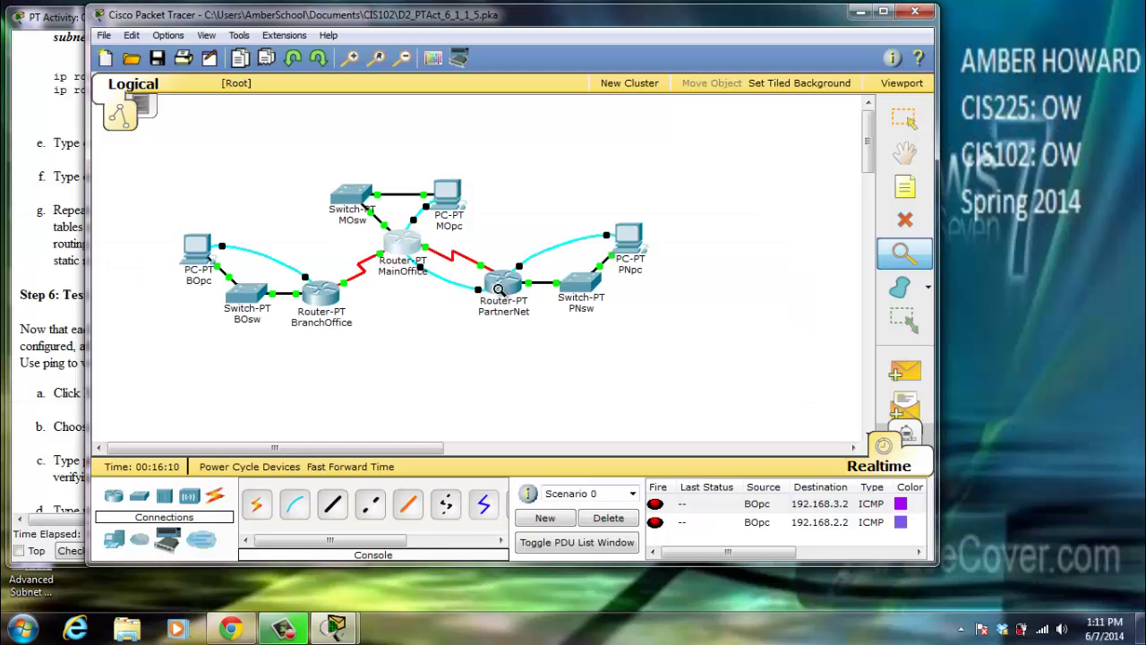
left_click(319, 293)
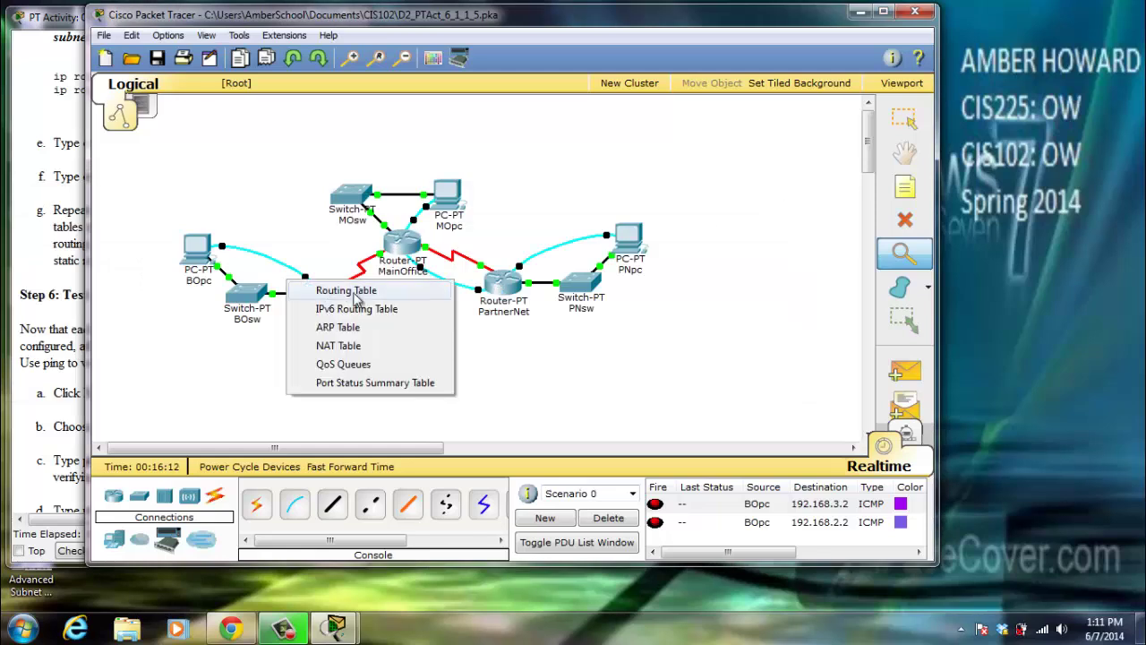
left_click(352, 292)
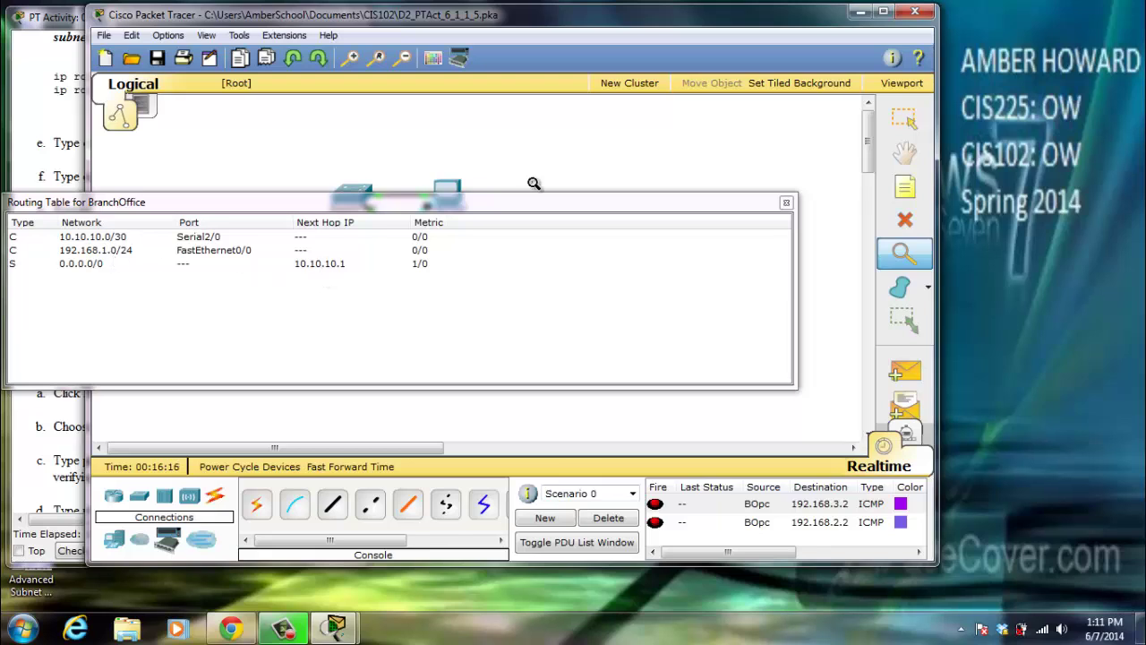
left_click(786, 203)
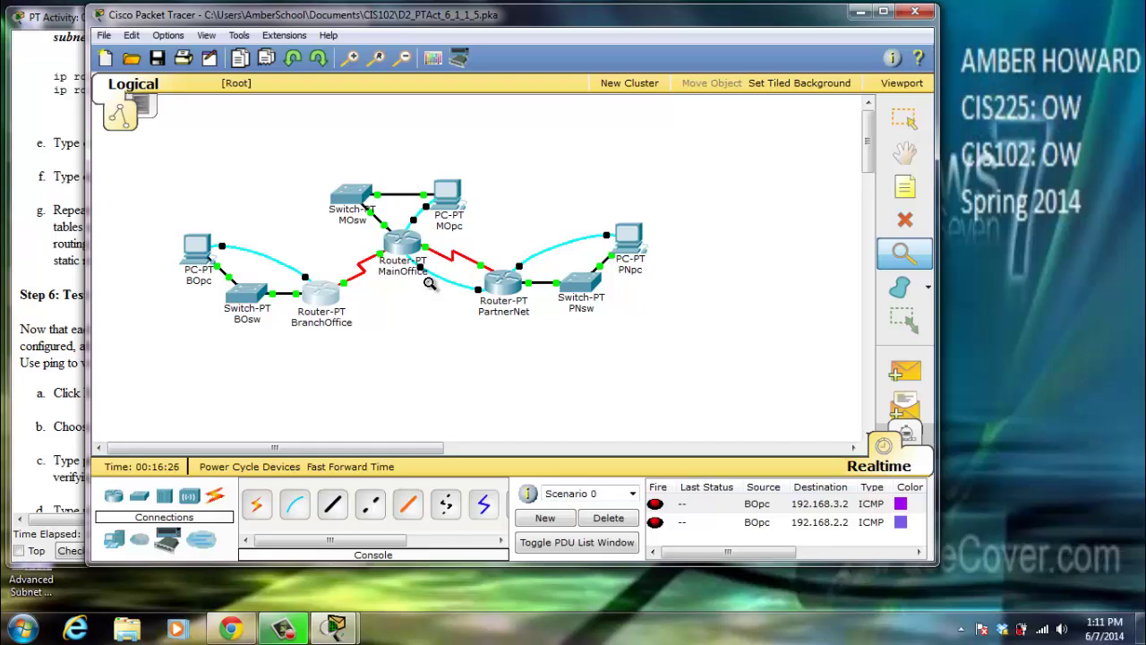
left_click(193, 247)
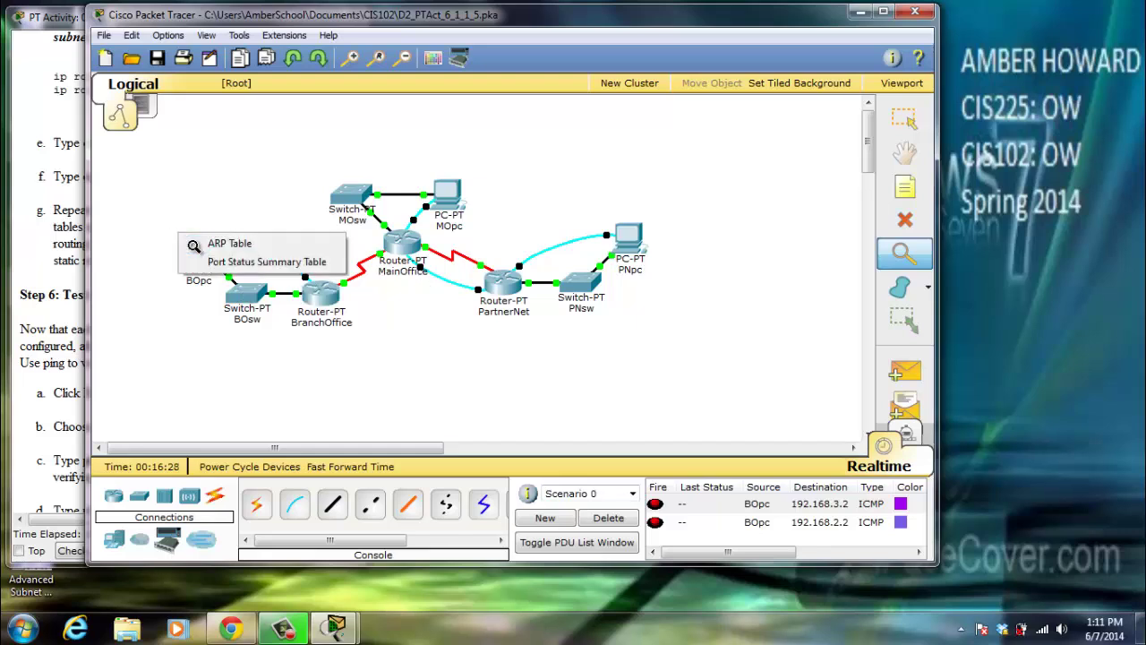
left_click(906, 119)
- From BOpc's Command Prompt, ping 192.168.2.2 twice
left_click(197, 255)
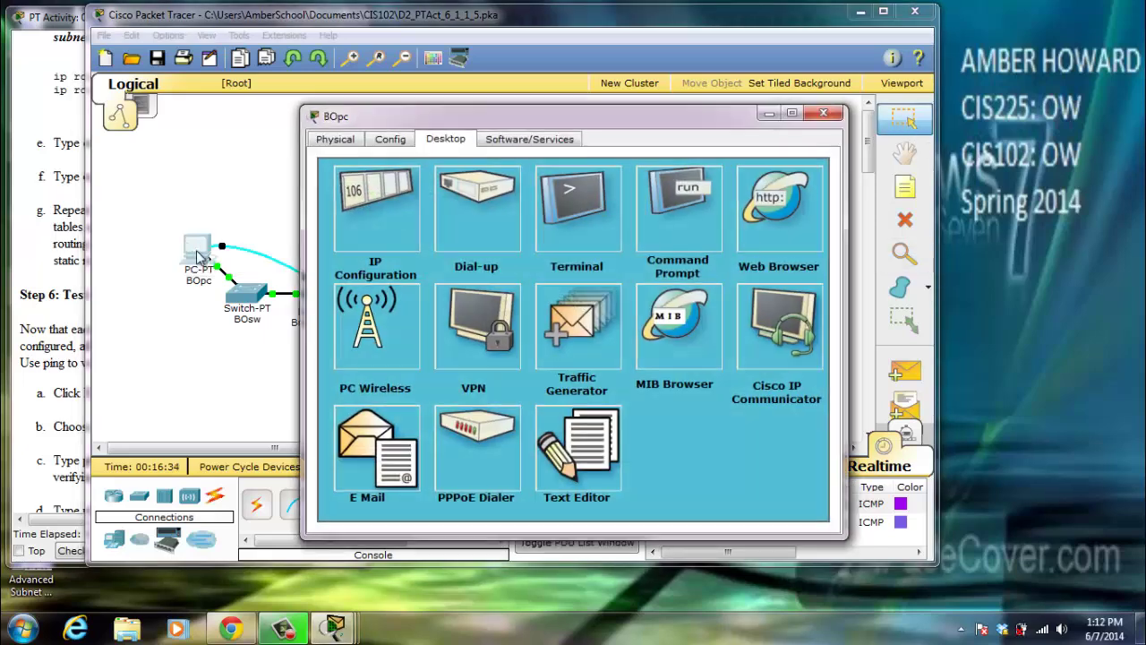
left_click(676, 224)
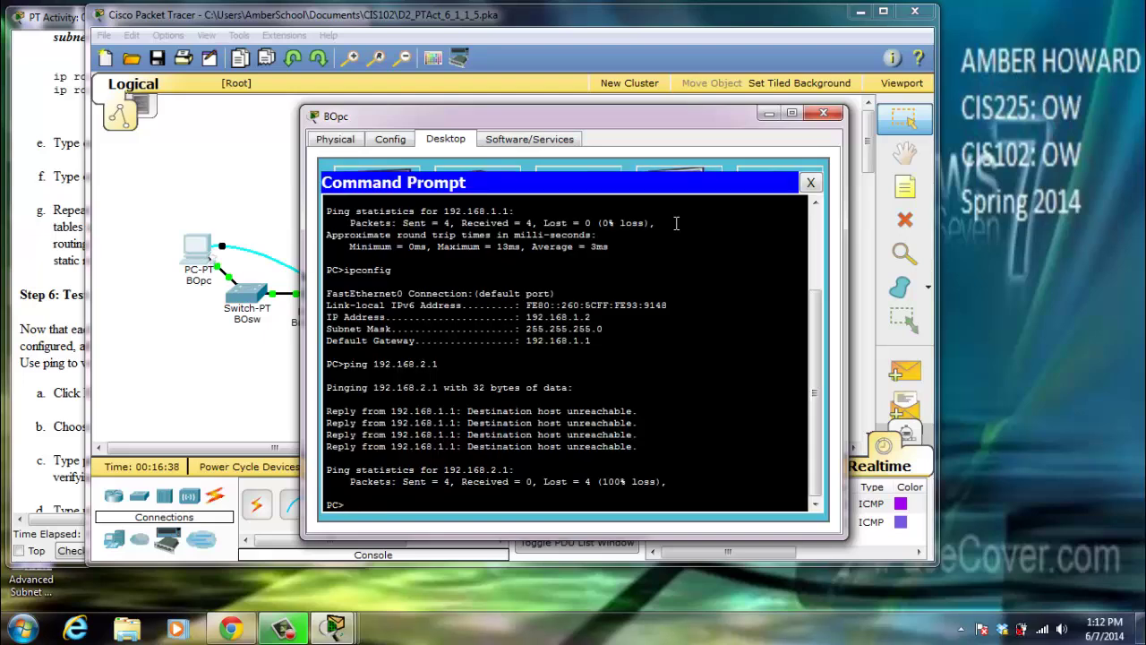
type("ping 192.168.2.2")
key("Return")
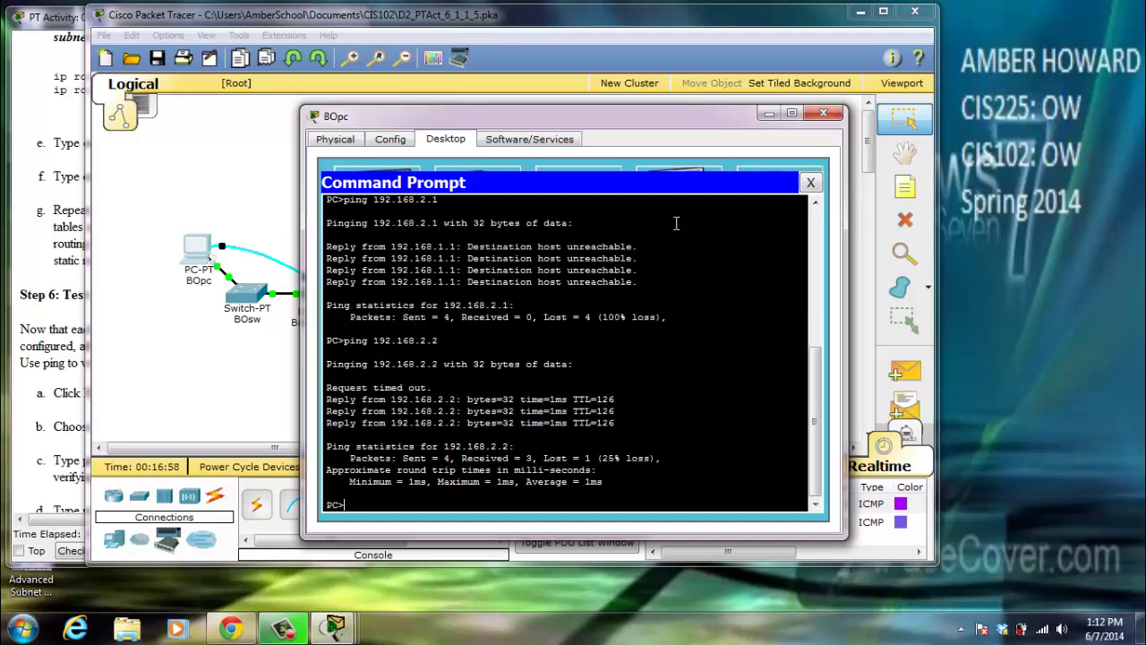
type("ping 192.168.2.2")
key("Return")
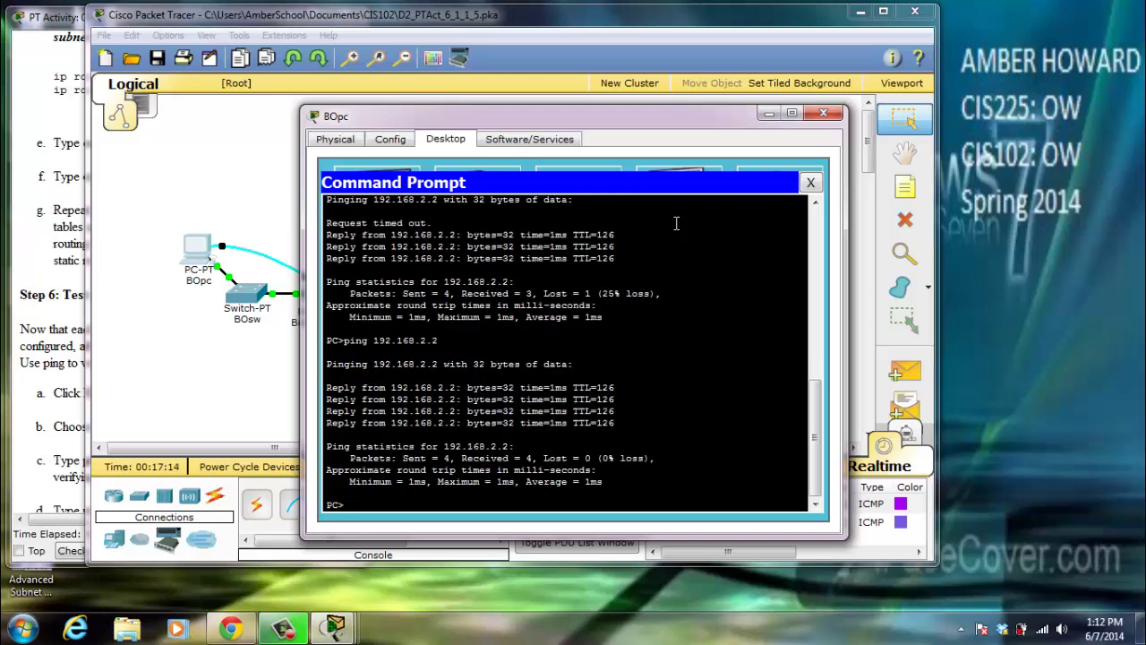
- Ping 192.168.3.2 twice from BOpc to confirm cross-network reachability
type("ping 192.168.3.2")
key("Return")
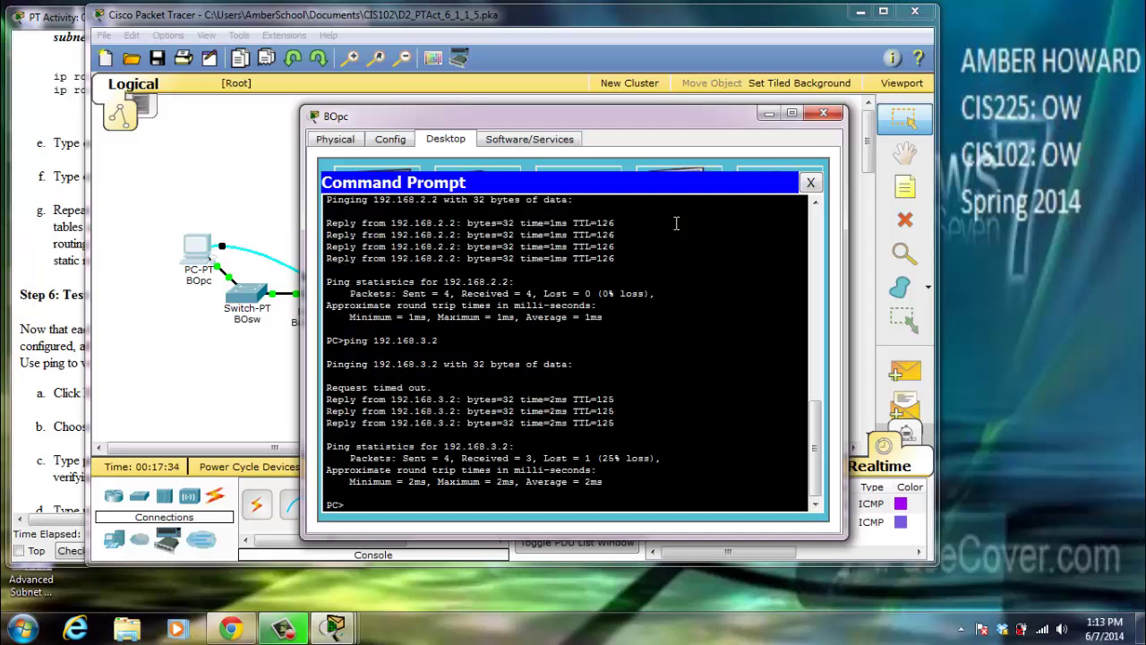
type("ping 192.168.3.2")
key("Return")
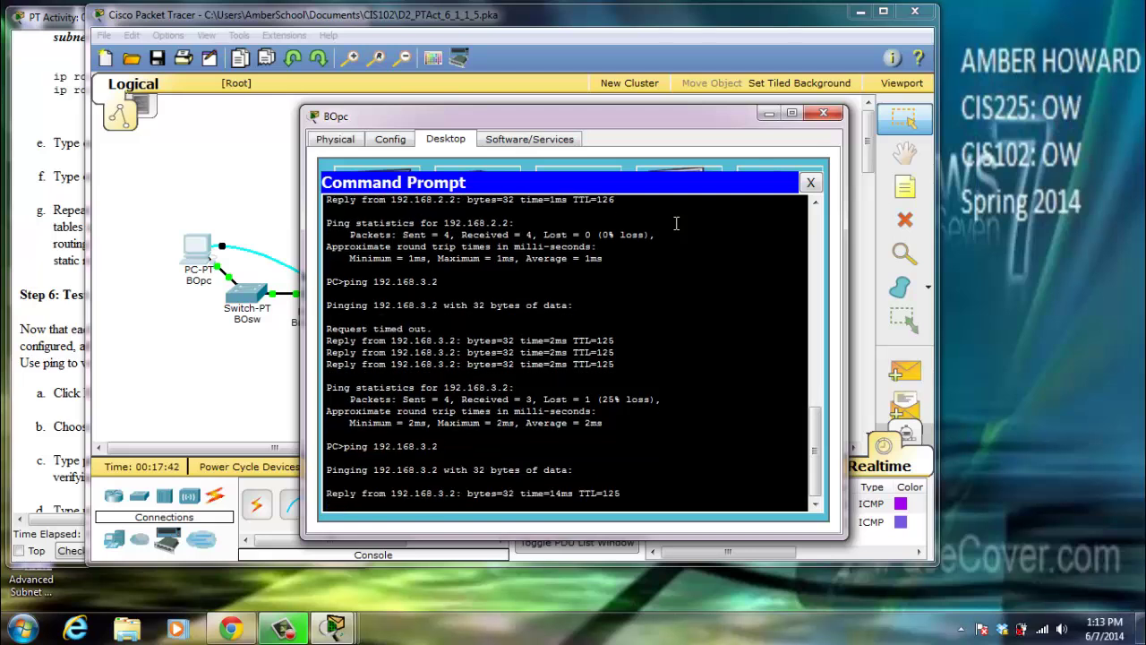